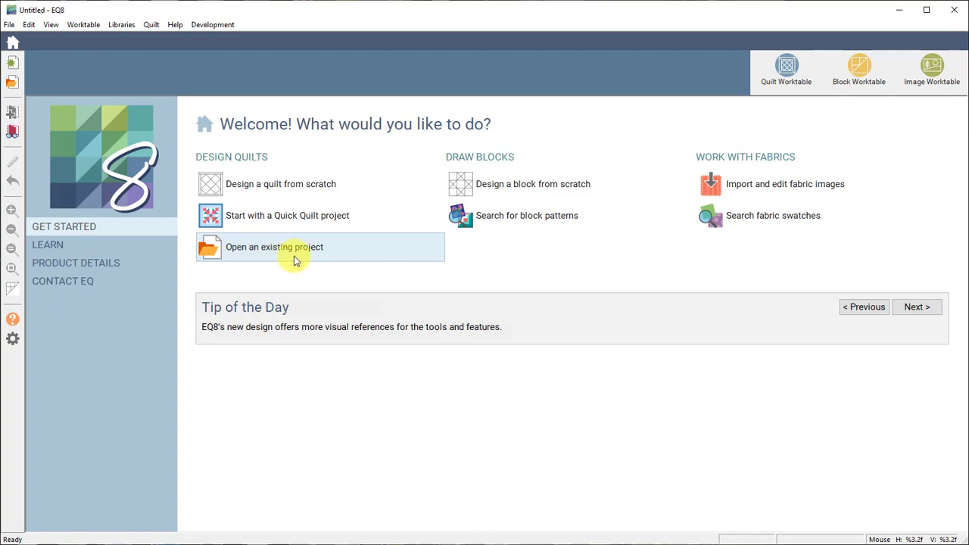
Show the File menu commands from the EQ8 welcome screen
left_click(9, 25)
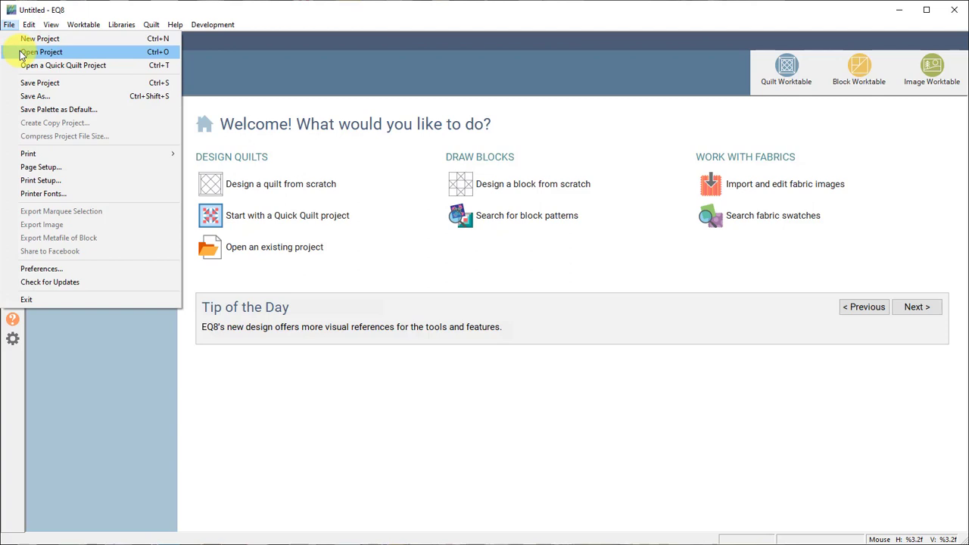
Preview DJ1_Dear Jane Quilt-MASTER.PJ8 in the existing-projects list, then cancel without opening it
left_click(256, 251)
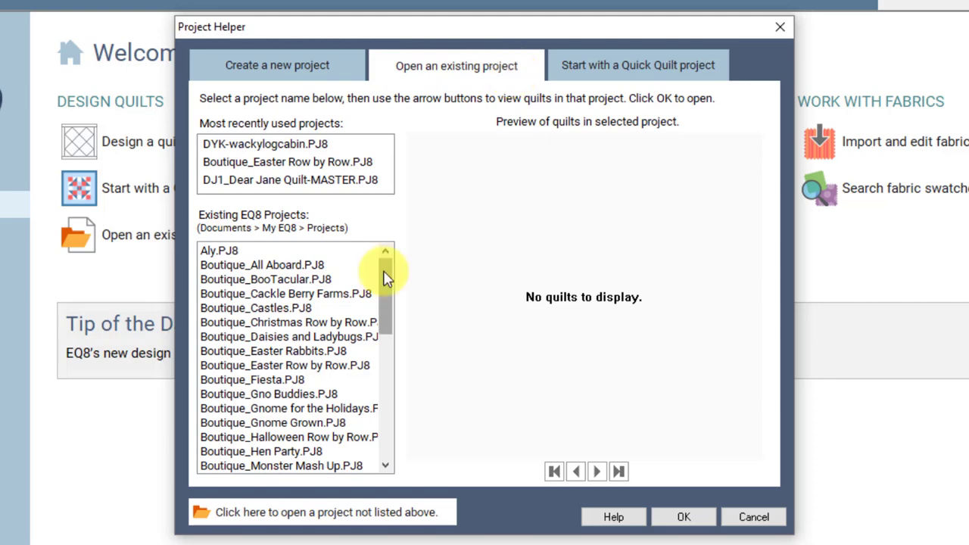
left_click_drag(383, 270, 385, 345)
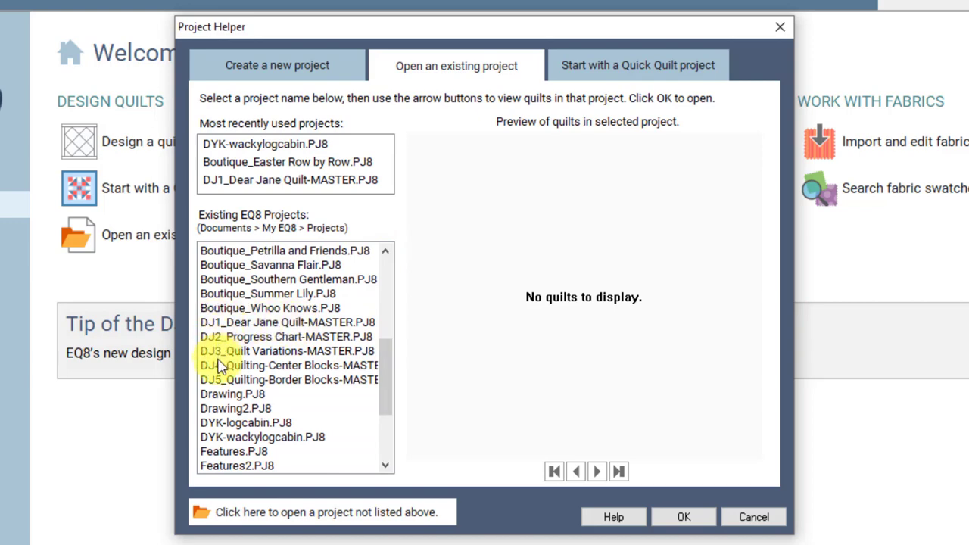
left_click(310, 323)
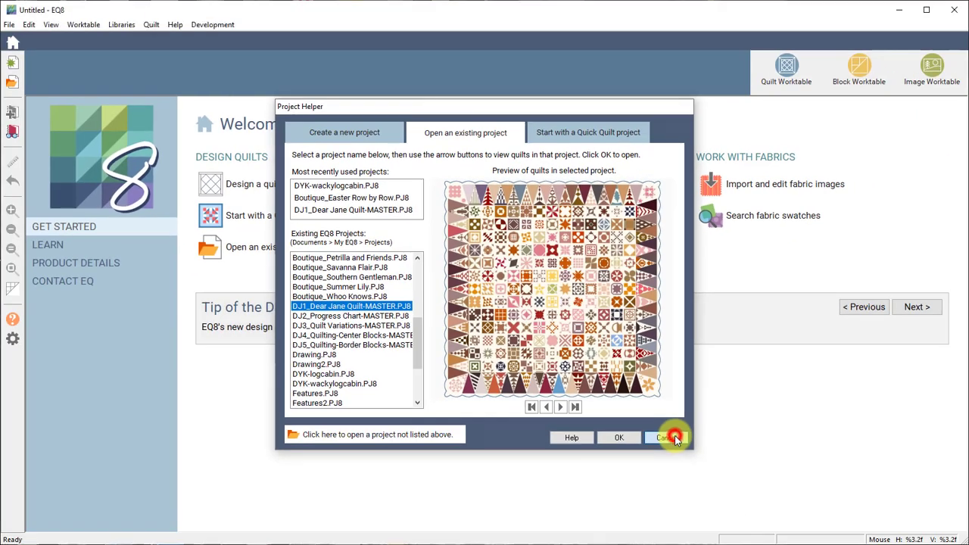
left_click(753, 517)
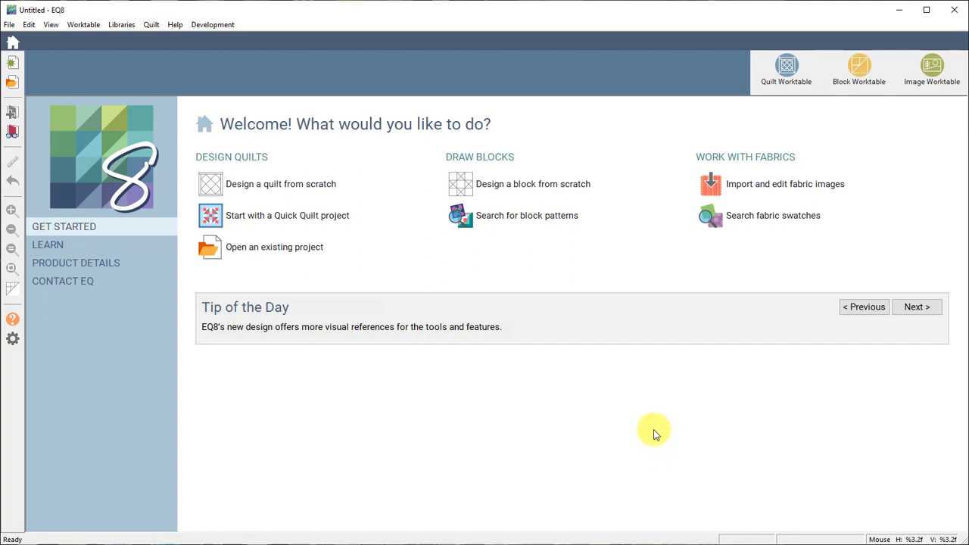
Open the Block Library and collapse the 01 Classic Pieced library
left_click(124, 27)
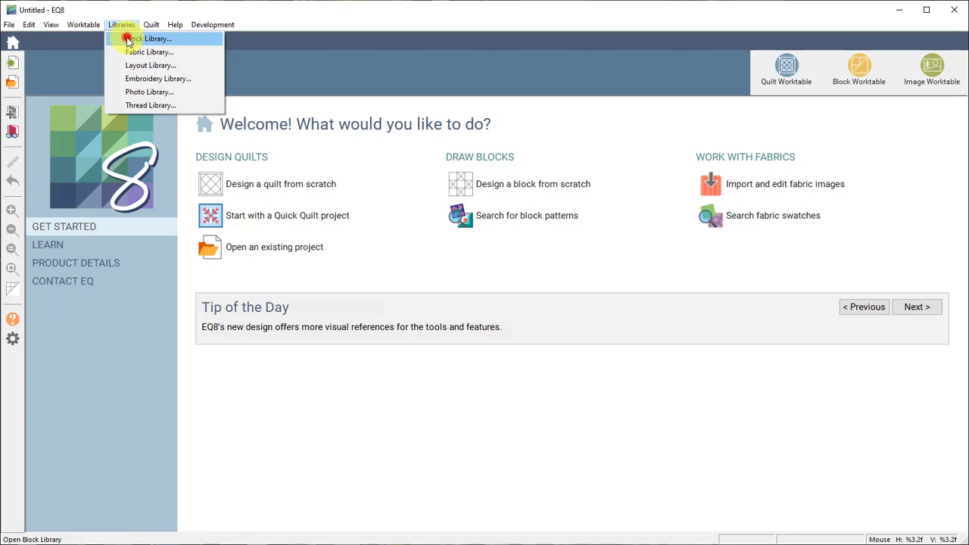
left_click(127, 42)
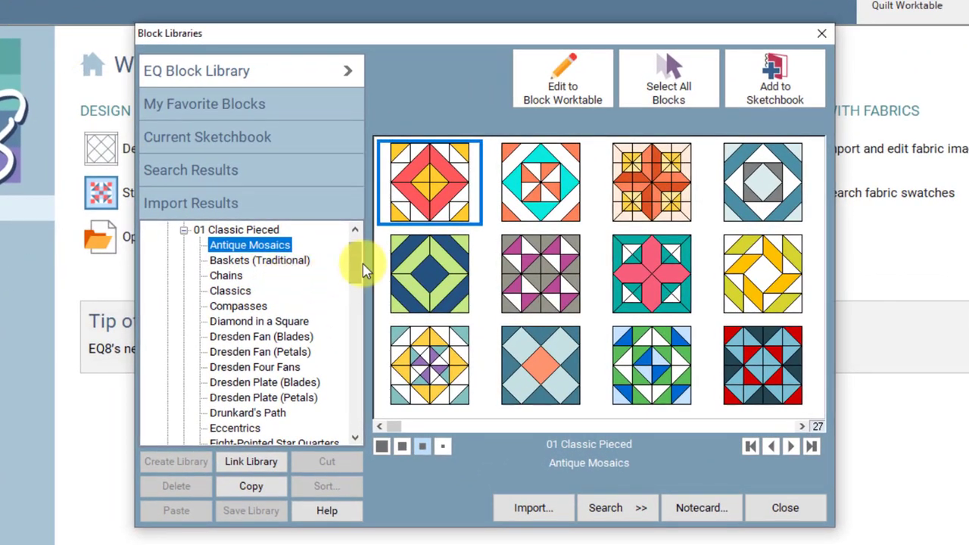
left_click(183, 229)
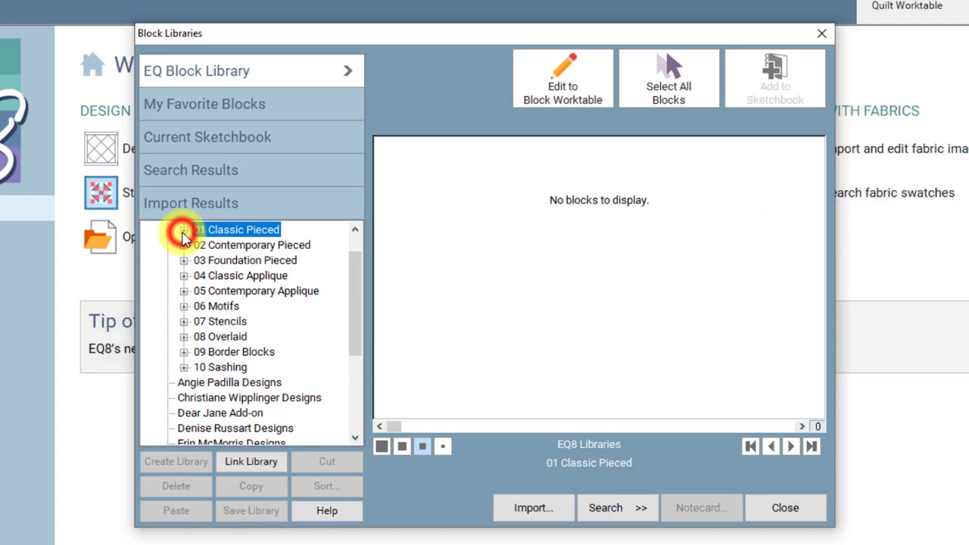
left_click_drag(356, 260, 359, 324)
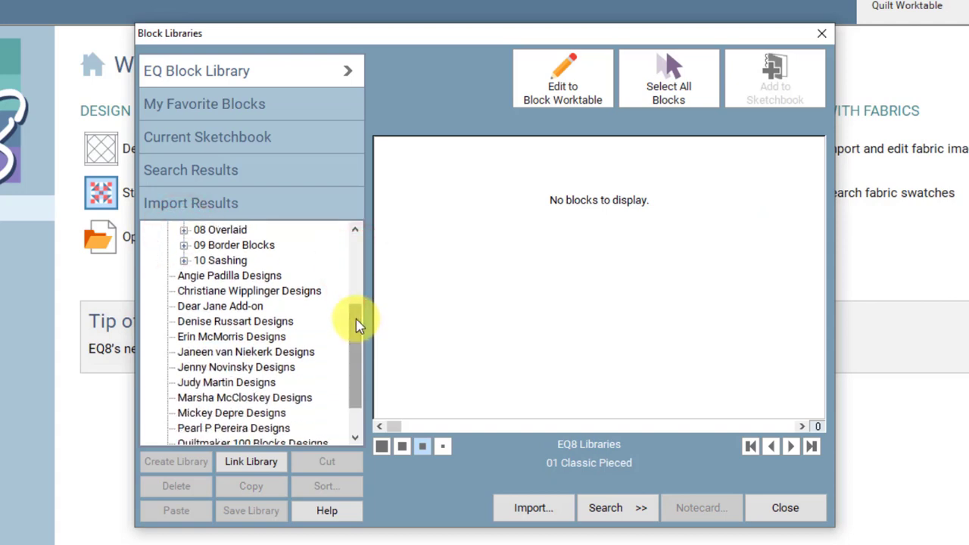
Expand the Dear Jane Add-on with its Center Blocks and Border Blocks sub-libraries
left_click(175, 306)
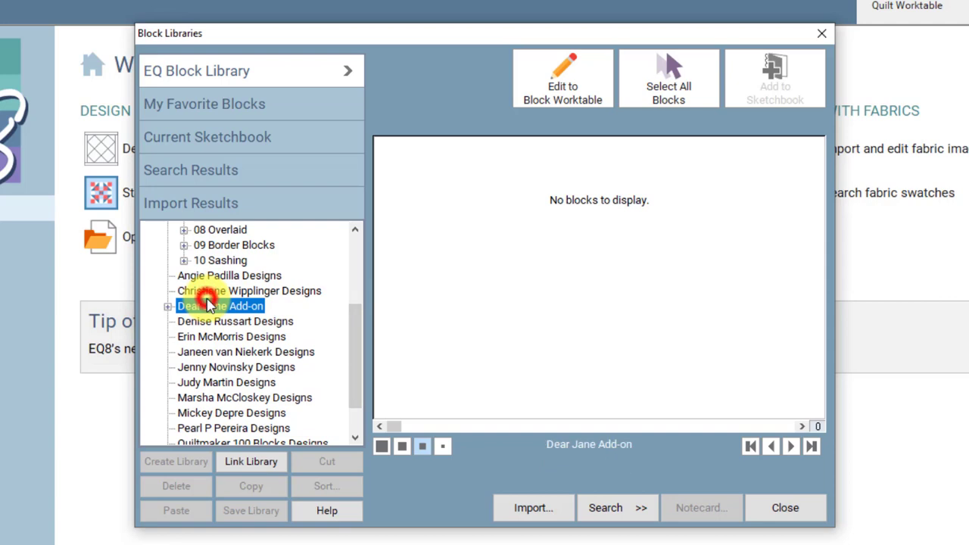
left_click(165, 306)
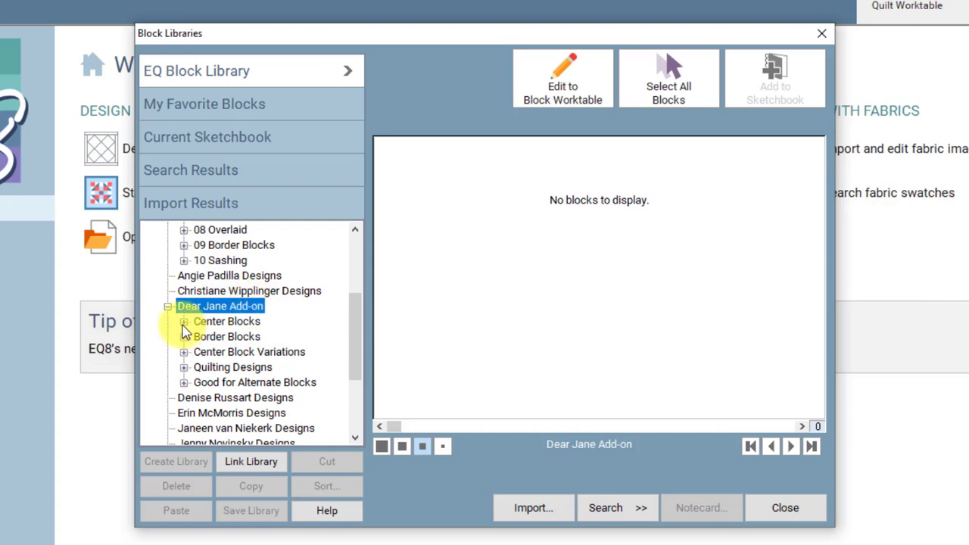
left_click(184, 322)
left_click_drag(361, 320, 356, 308)
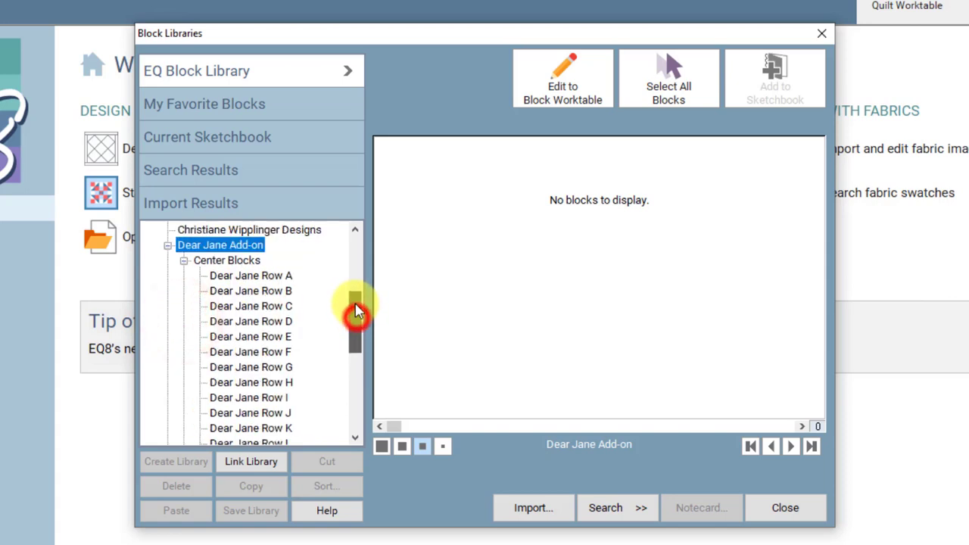
left_click(183, 290)
left_click(183, 291)
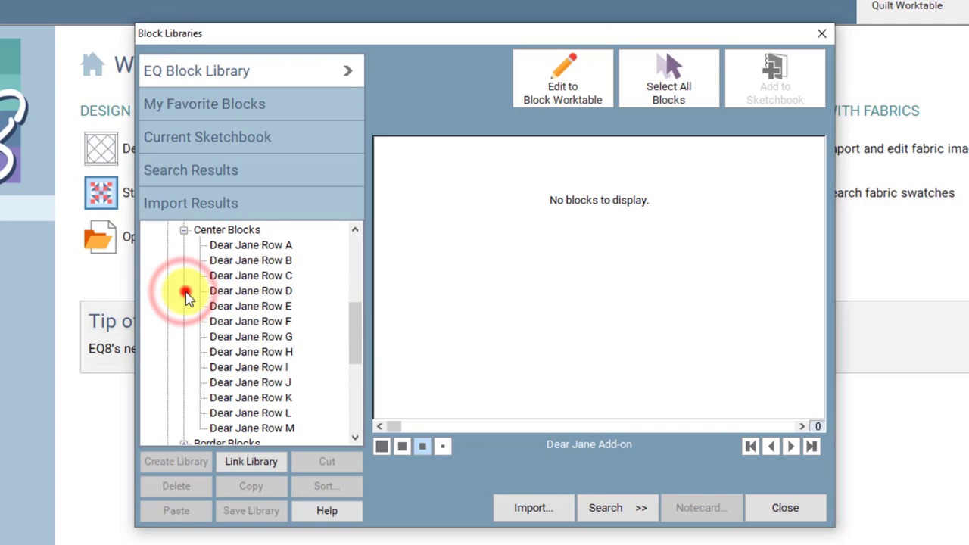
scroll(200, 355, "down", 1)
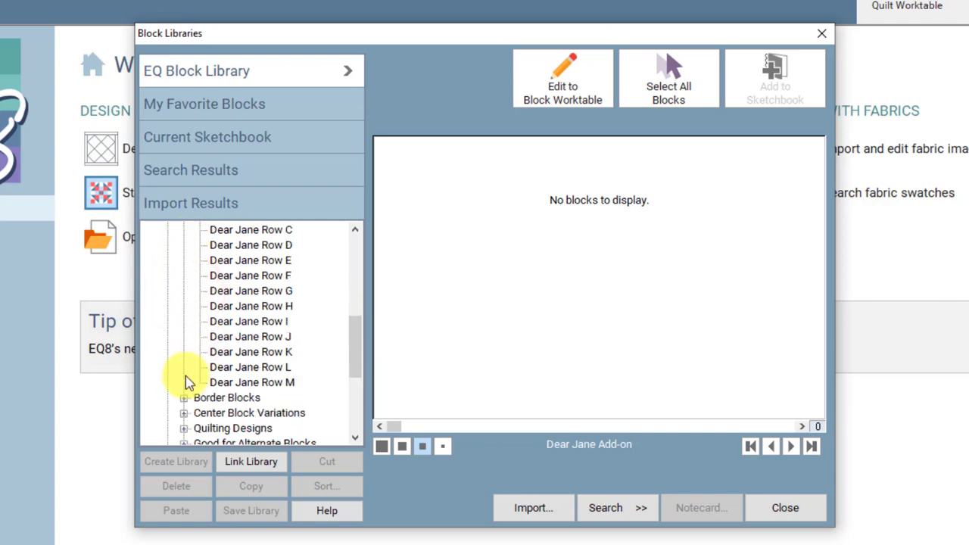
left_click(184, 398)
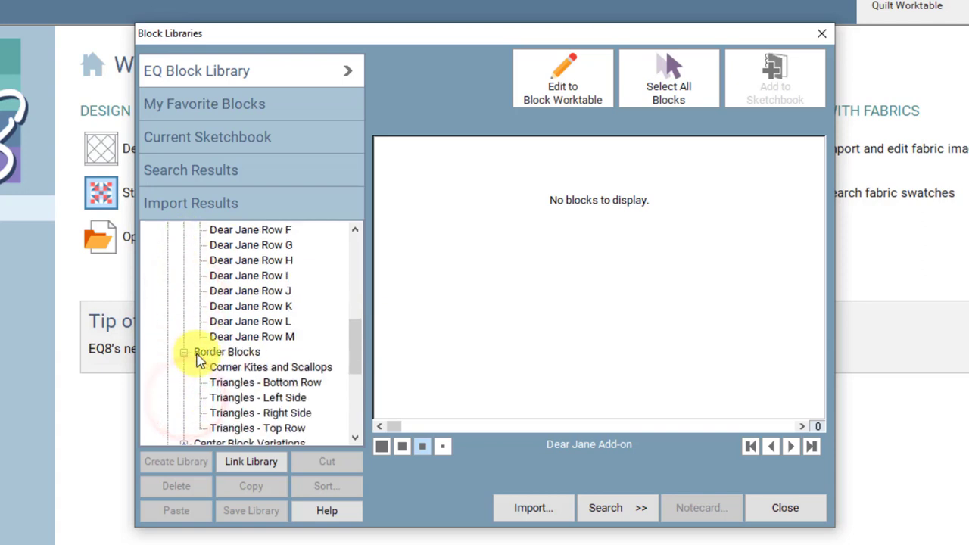
scroll(265, 333, "up", 2)
Browse the Dear Jane center rows A through H
left_click(258, 291)
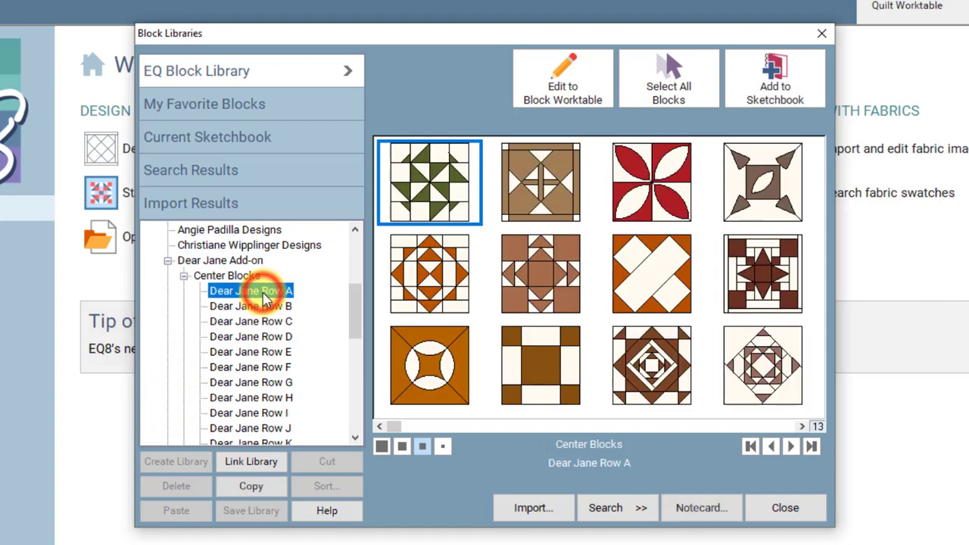
left_click(258, 307)
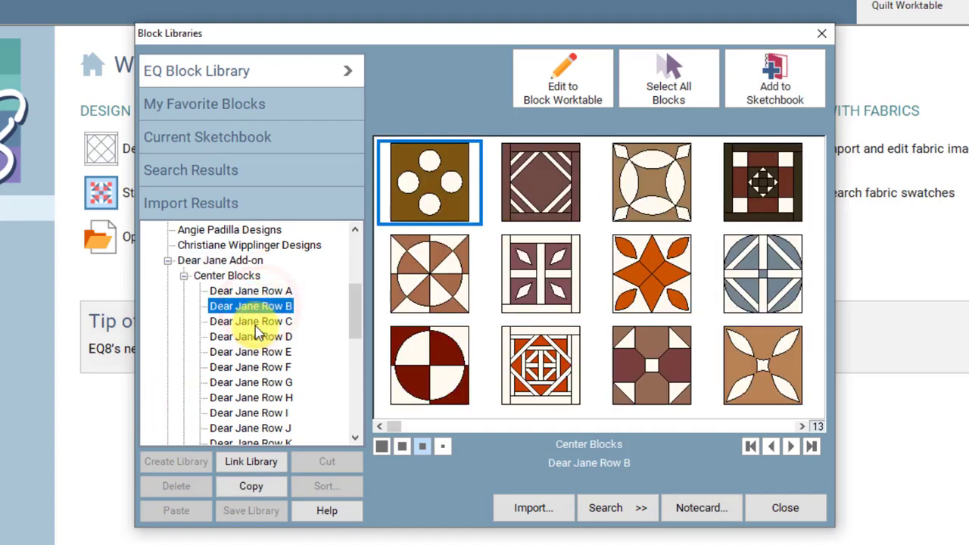
left_click(255, 324)
left_click(252, 336)
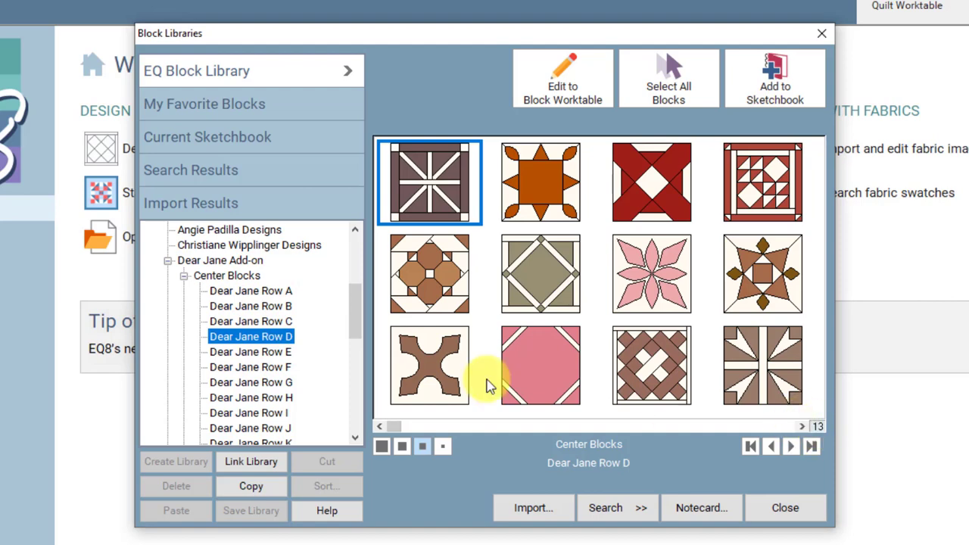
left_click(268, 352)
left_click(262, 367)
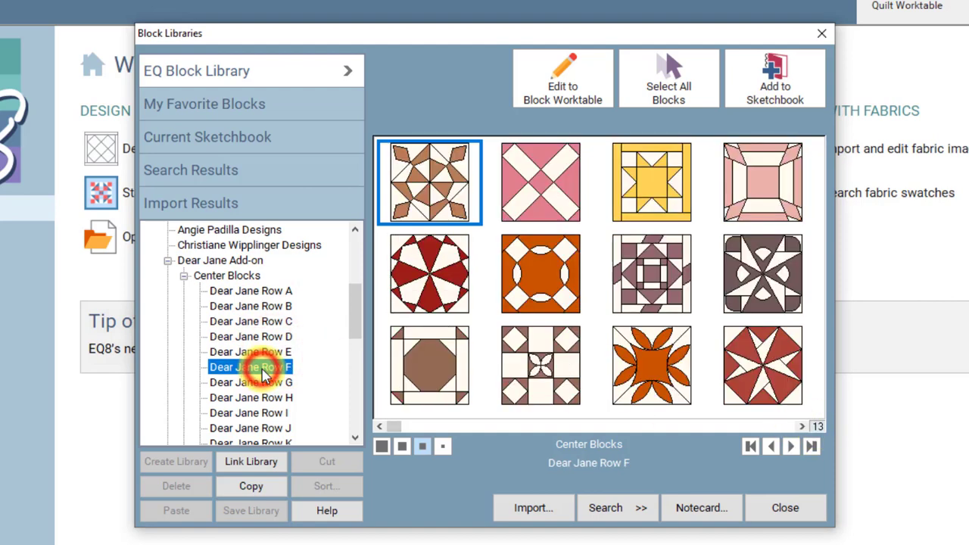
left_click(261, 397)
View the bottom, left, right and top Triangles sets, Corner Kites and Scallops; expand Center Block Variations
left_click_drag(355, 329, 309, 400)
left_click(286, 320)
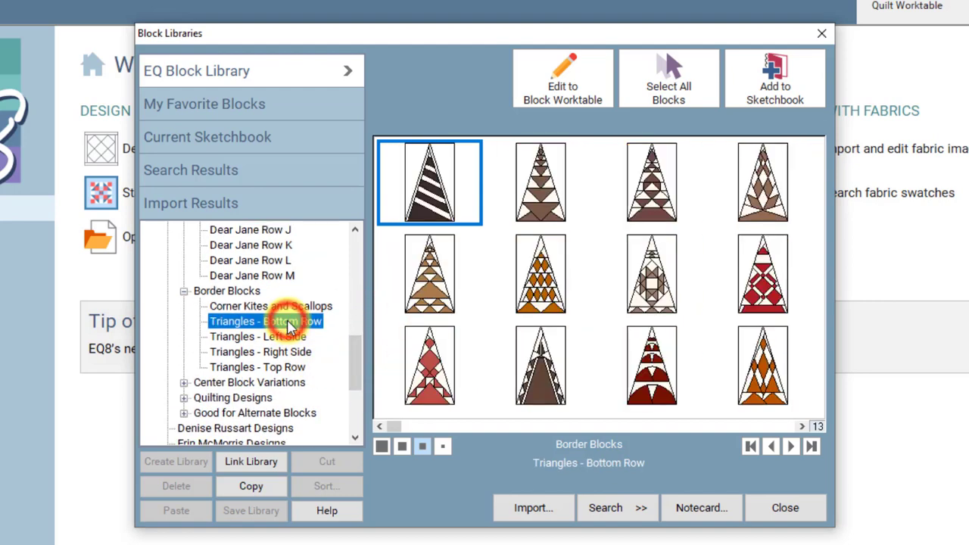
left_click(288, 342)
left_click(286, 352)
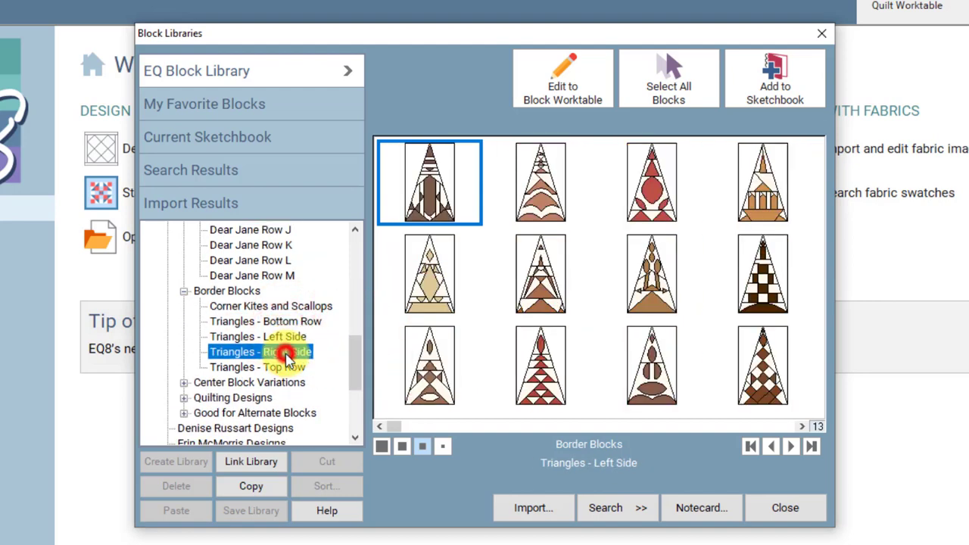
left_click(286, 367)
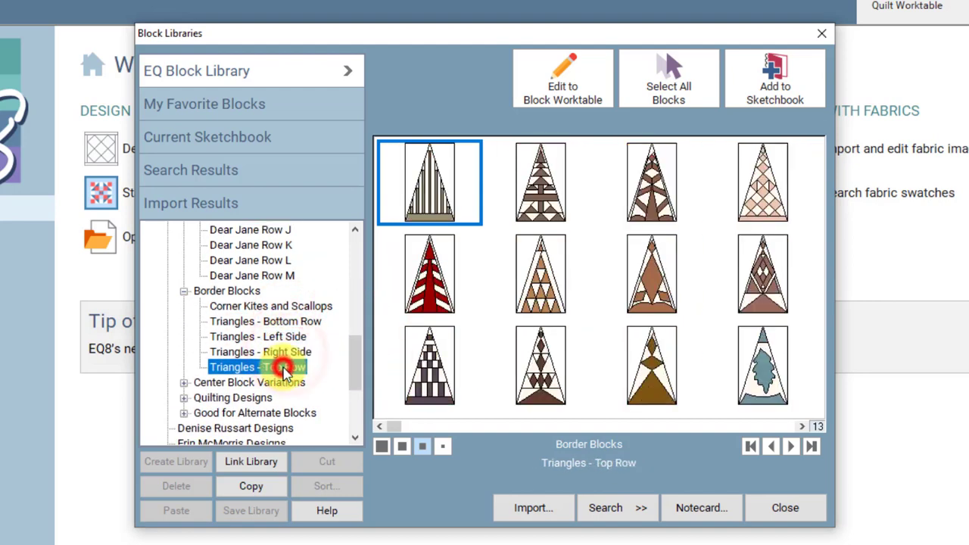
left_click(274, 306)
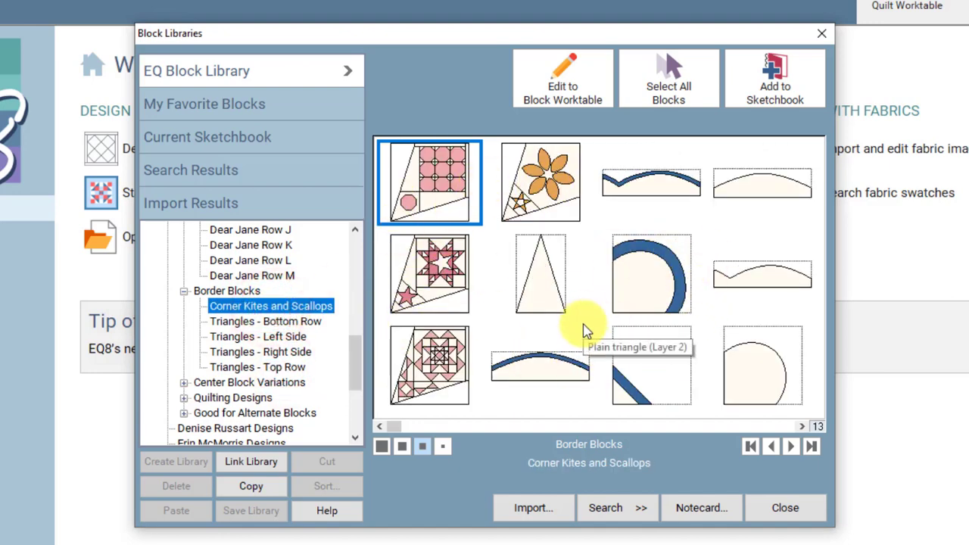
left_click(184, 383)
Show Variations Row A and inspect the A-3 Hunter's Moon and A-7 Dad's Plaids variations
left_click(271, 247)
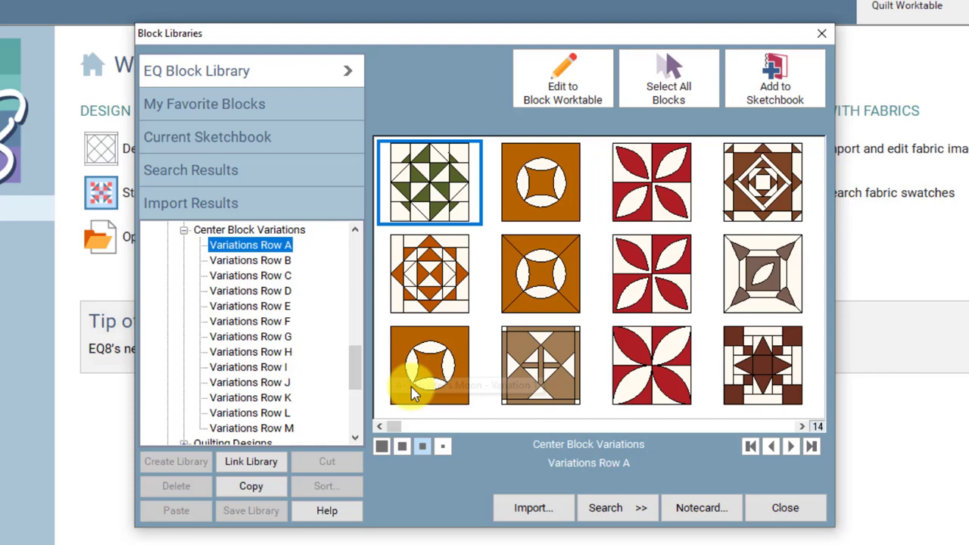
left_click(556, 193)
left_click(454, 344)
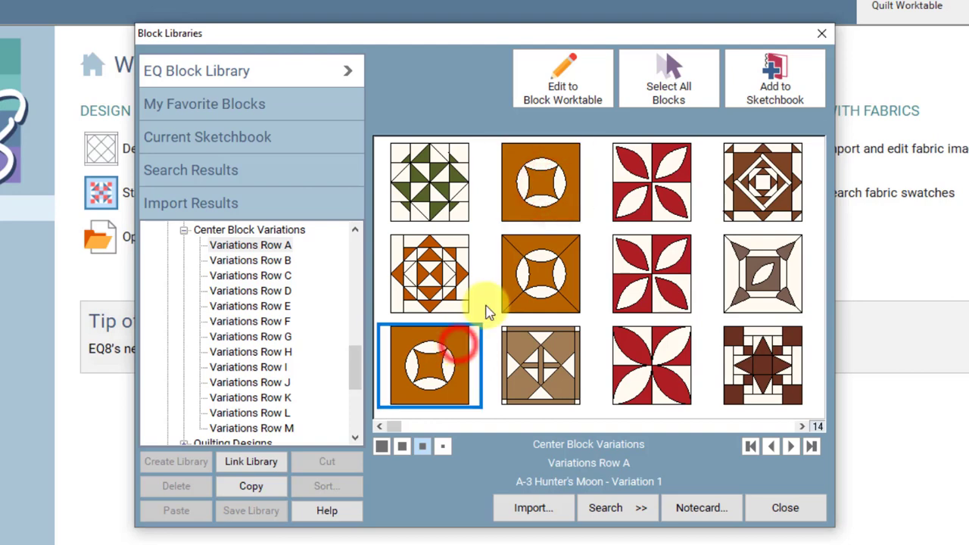
left_click(566, 203)
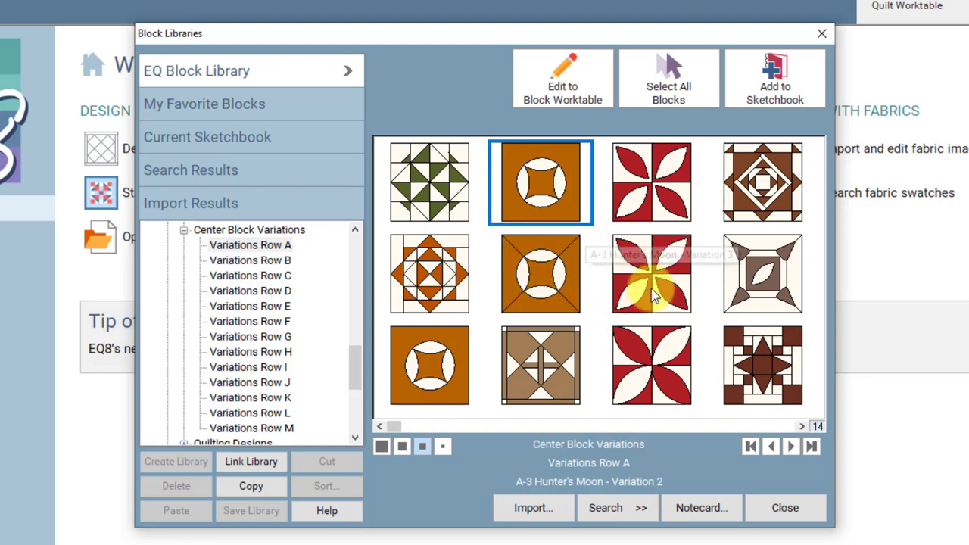
left_click(655, 194)
left_click(672, 280)
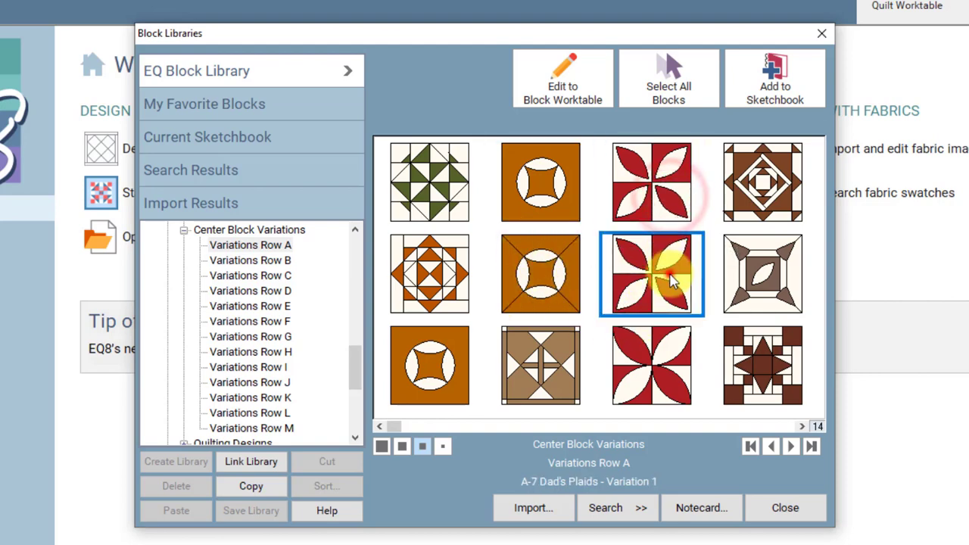
left_click(676, 355)
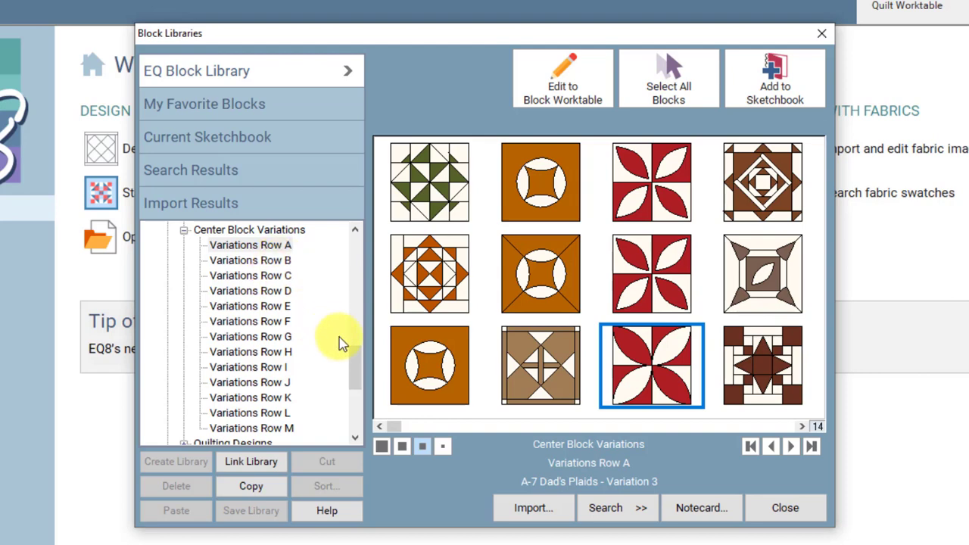
Compare with the original A-7 Dad's Plaids in Dear Jane Row A, then return to Variations Row A
left_click_drag(356, 369, 357, 291)
left_click(260, 277)
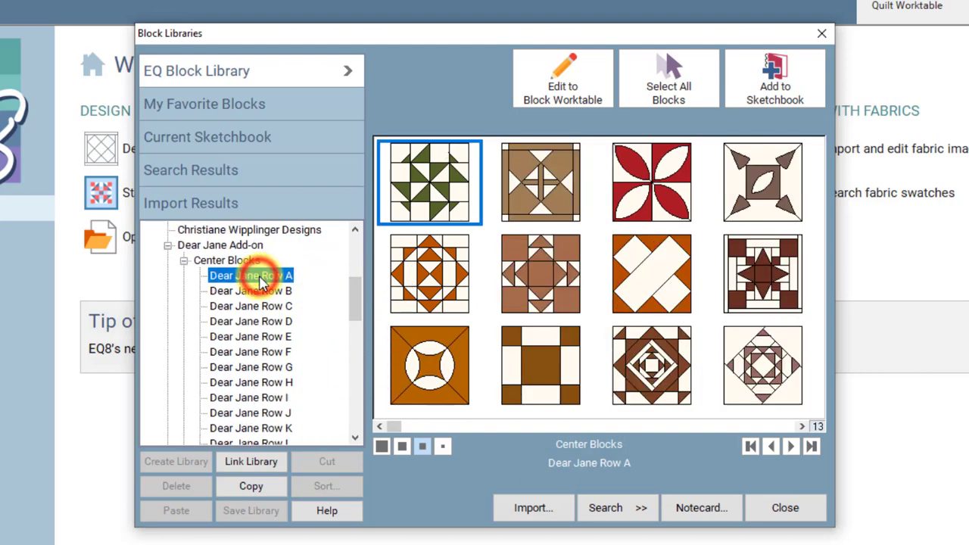
left_click(656, 196)
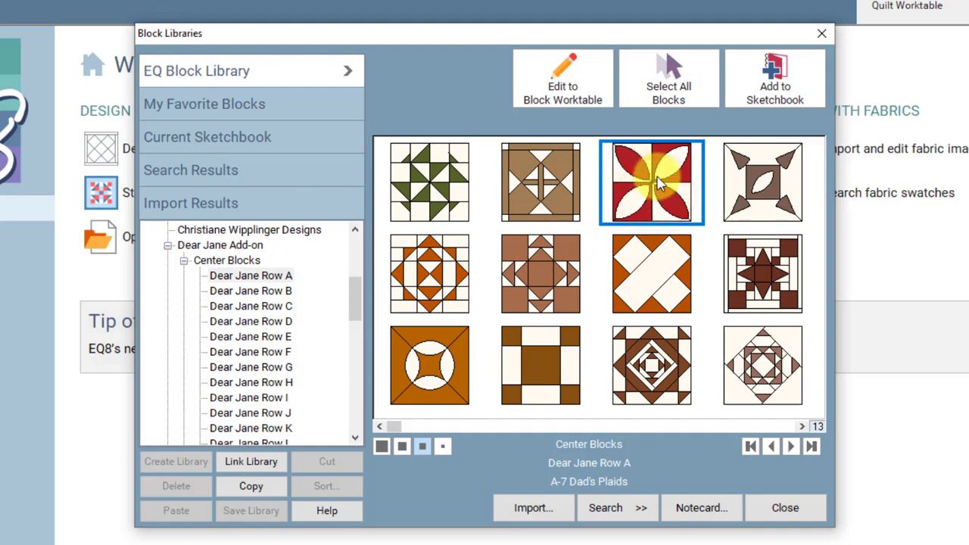
left_click_drag(355, 292, 357, 348)
left_click(280, 306)
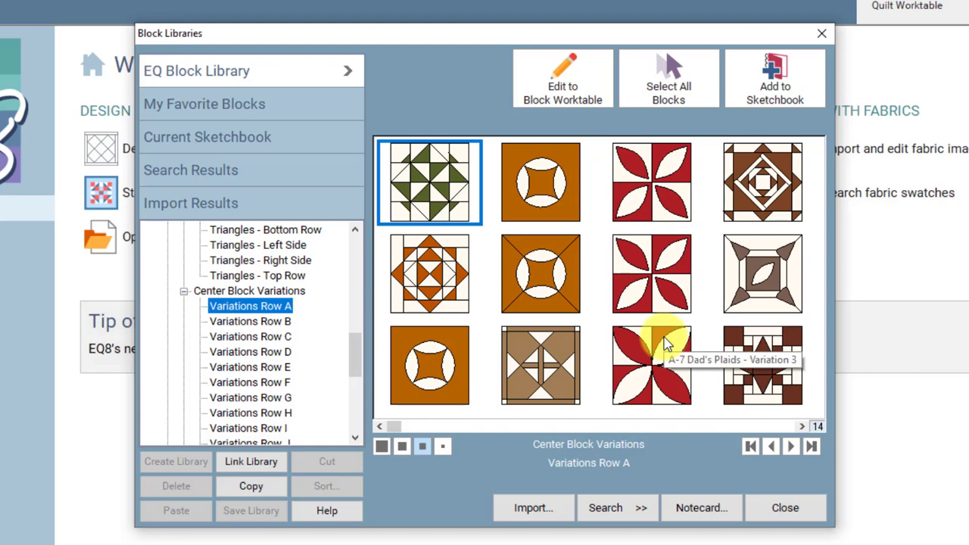
Expand Quilting Designs and browse border and center designs, including those for A6, A11 and A12
left_click_drag(355, 348, 357, 357)
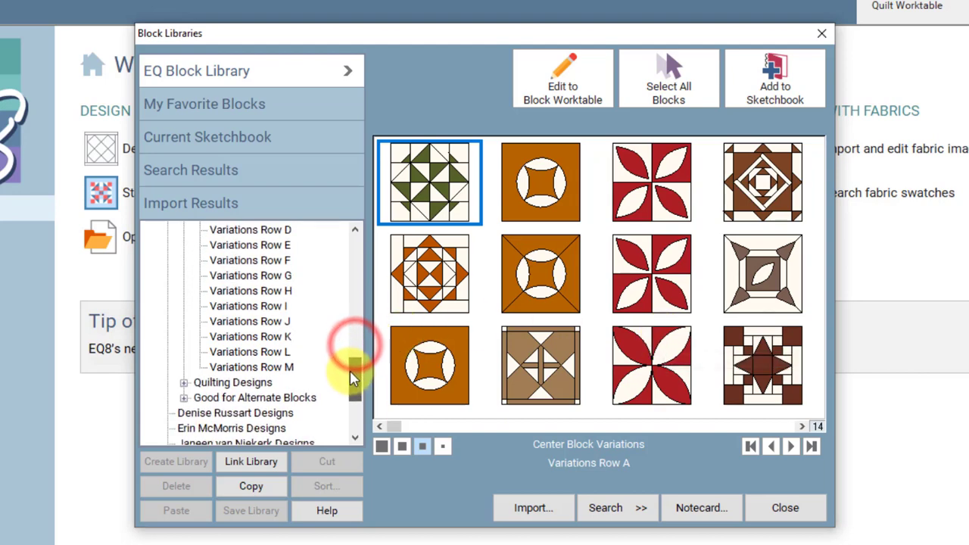
left_click_drag(352, 376, 219, 368)
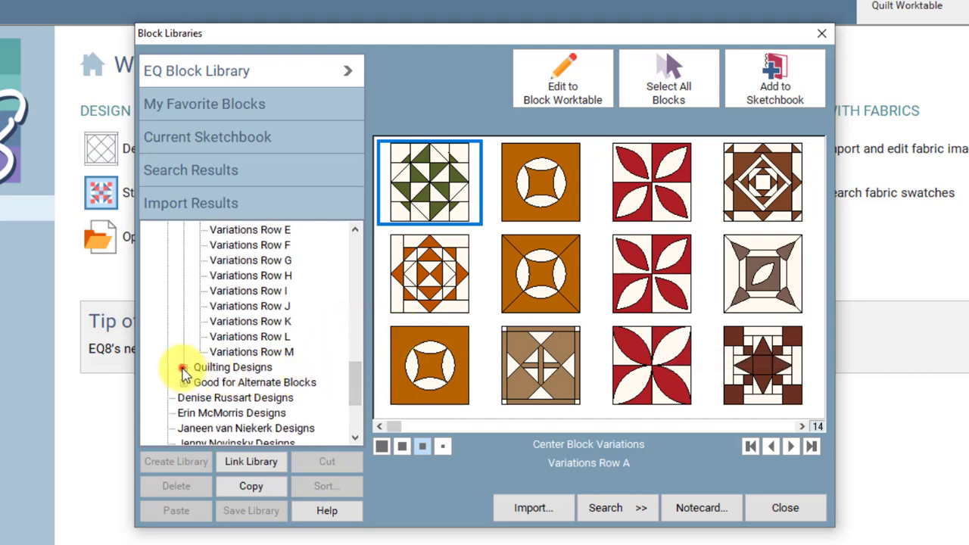
left_click(183, 369)
left_click(231, 382)
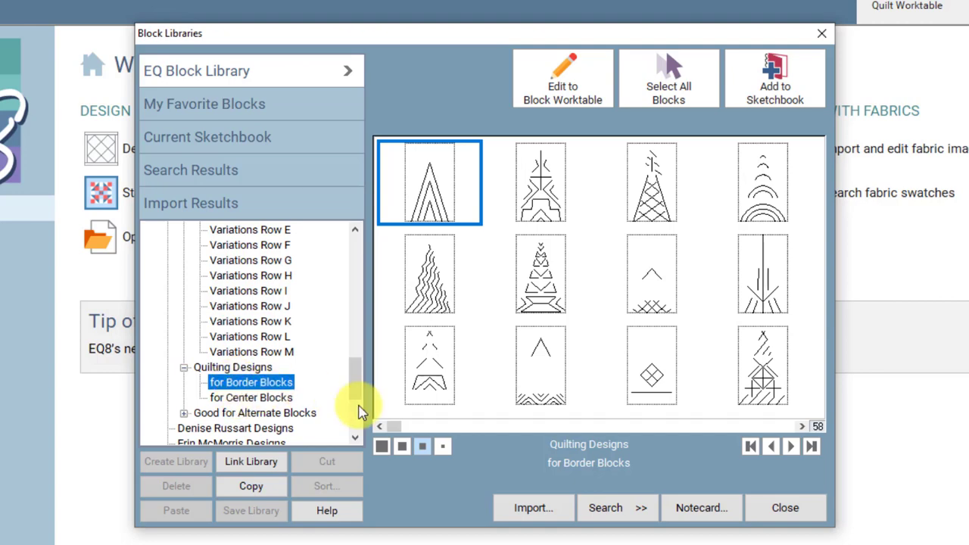
mouse_move(398, 429)
left_mouse_down()
mouse_move(518, 433)
mouse_move(406, 437)
left_mouse_up()
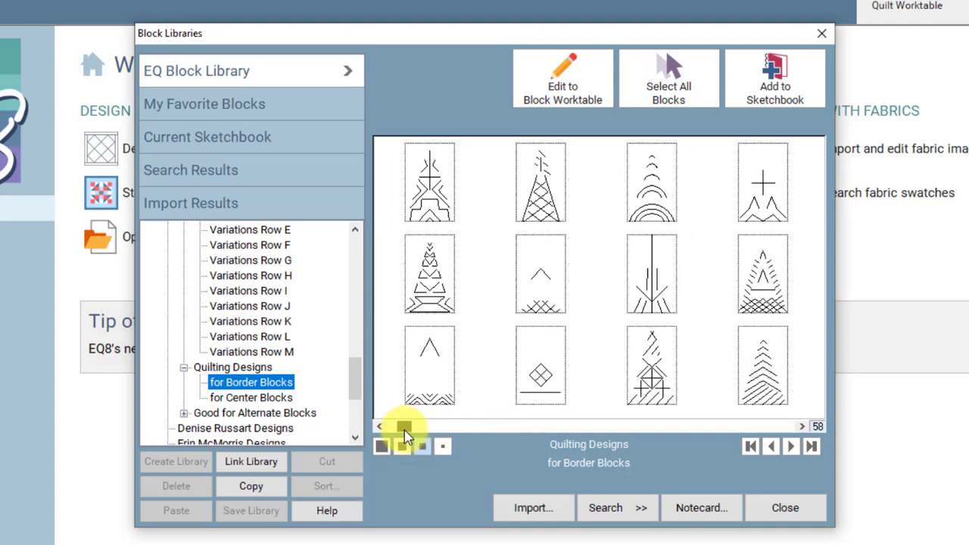
left_click(256, 396)
left_click(432, 287)
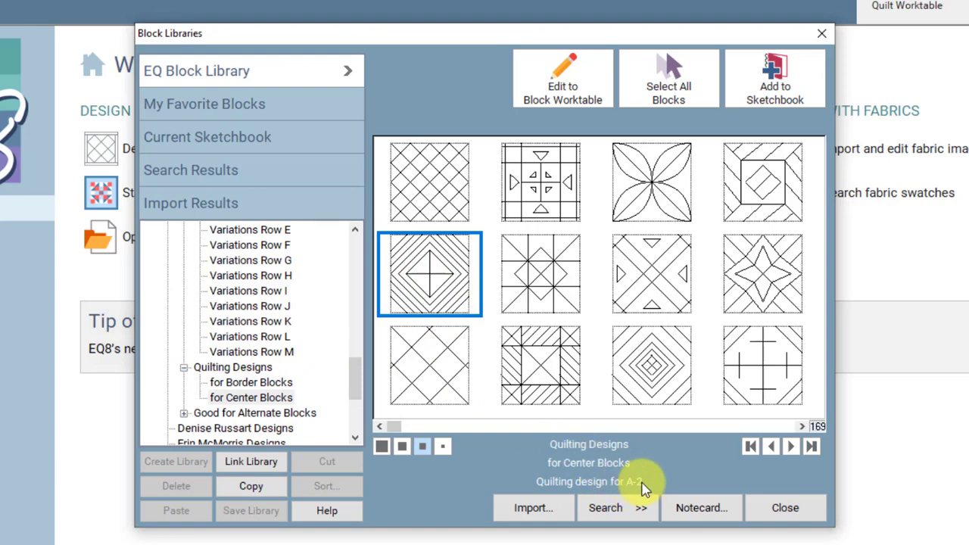
left_click(540, 360)
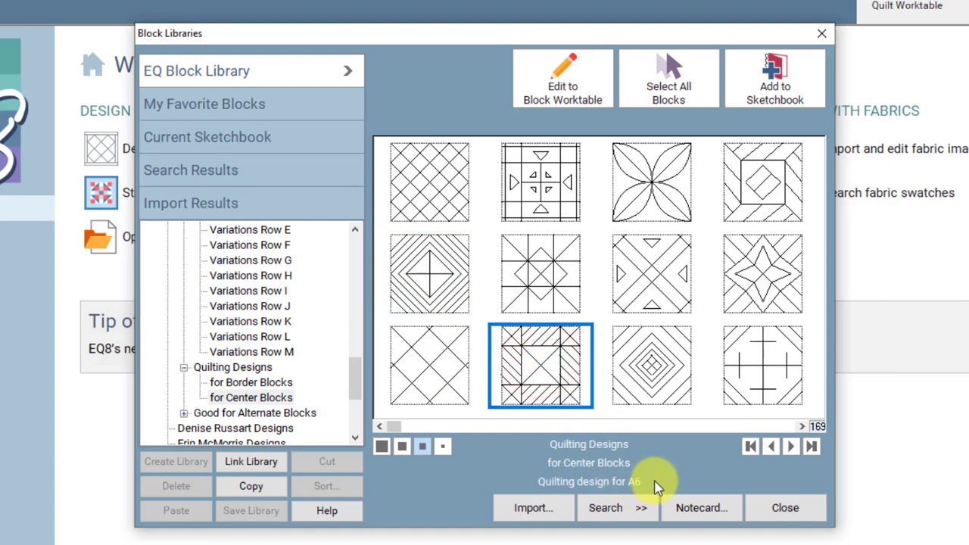
left_click(750, 368)
left_click(759, 303)
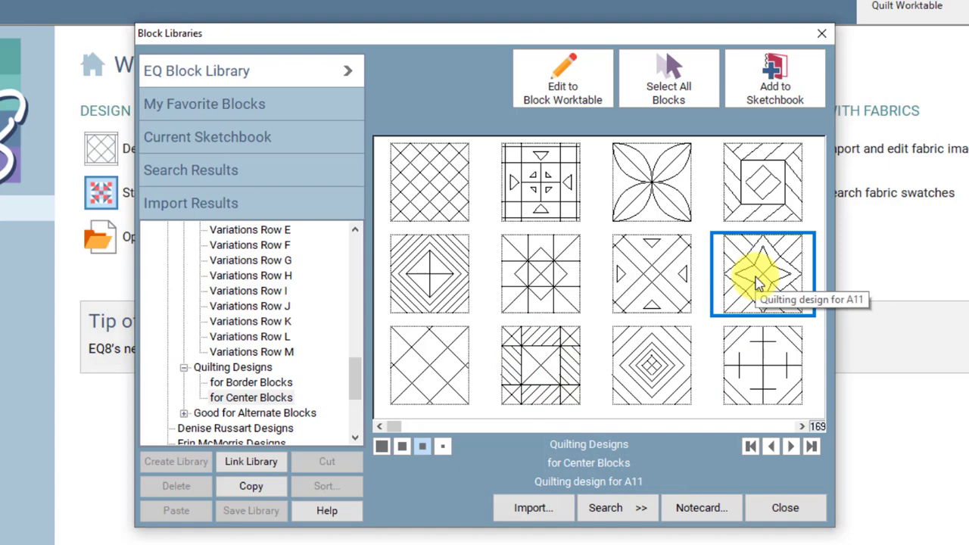
left_click(749, 362)
left_click(801, 426)
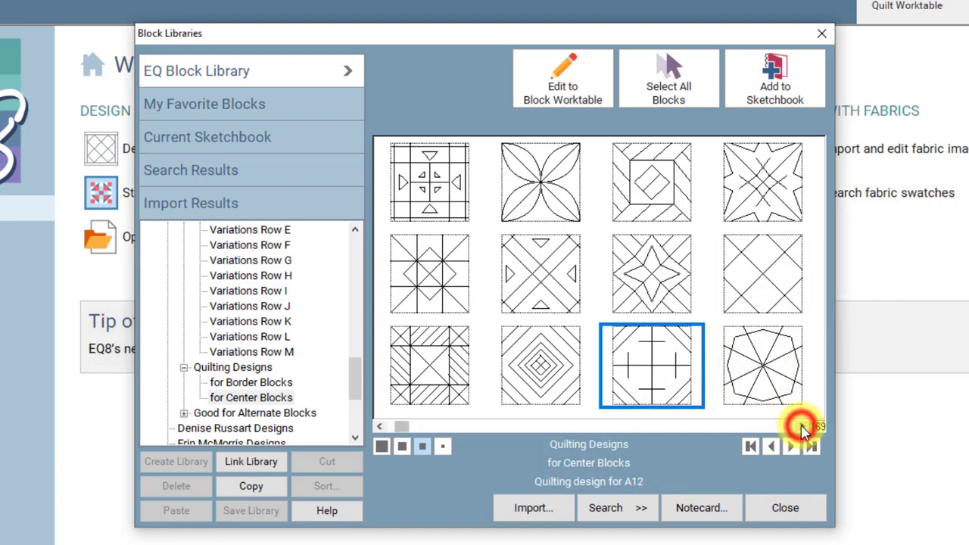
Browse Good for Alternate Blocks subsets (4X and 9X, Four Patch, Geese, Nine Patch, Simple, Square in a Square, Stars), then collapse it
left_click(183, 413)
left_click(233, 336)
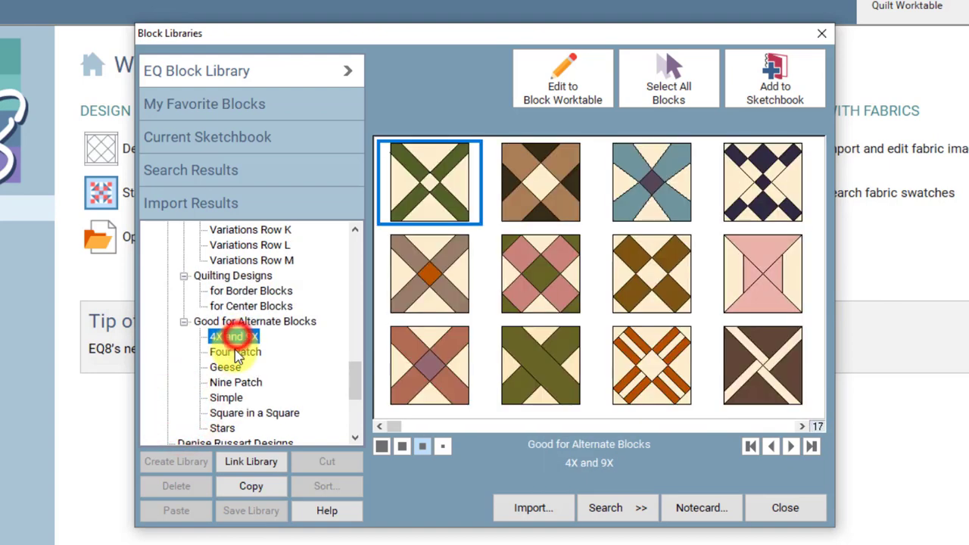
left_click(234, 352)
left_click(226, 368)
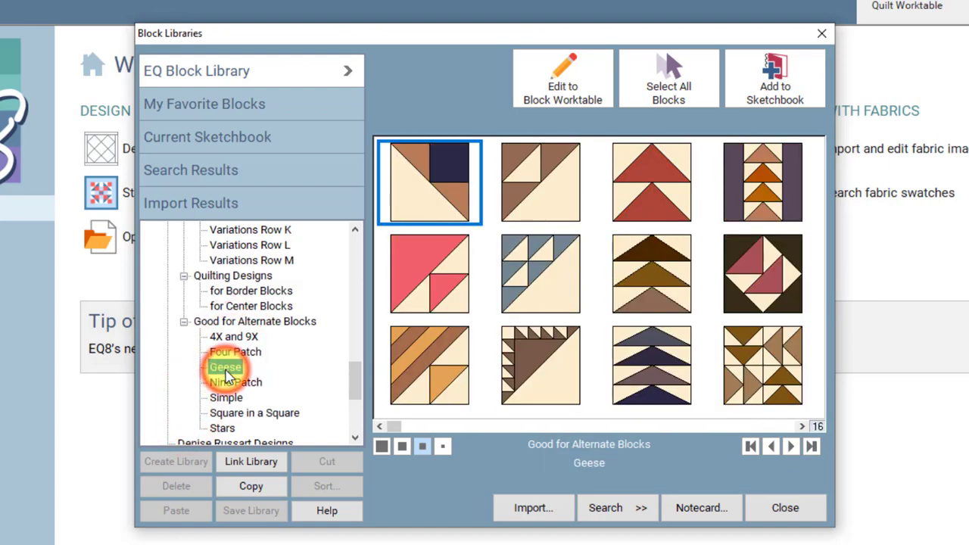
left_click(229, 383)
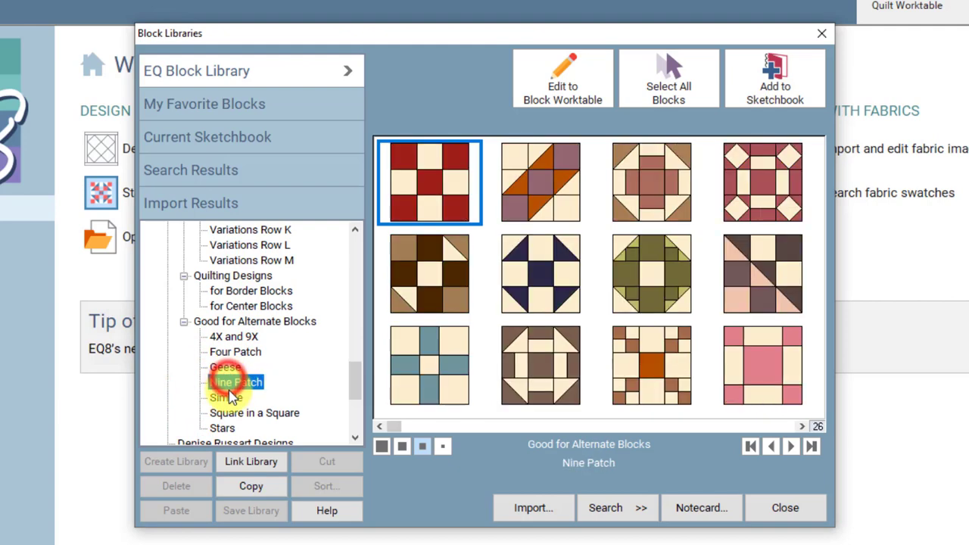
left_click(227, 411)
left_click(226, 397)
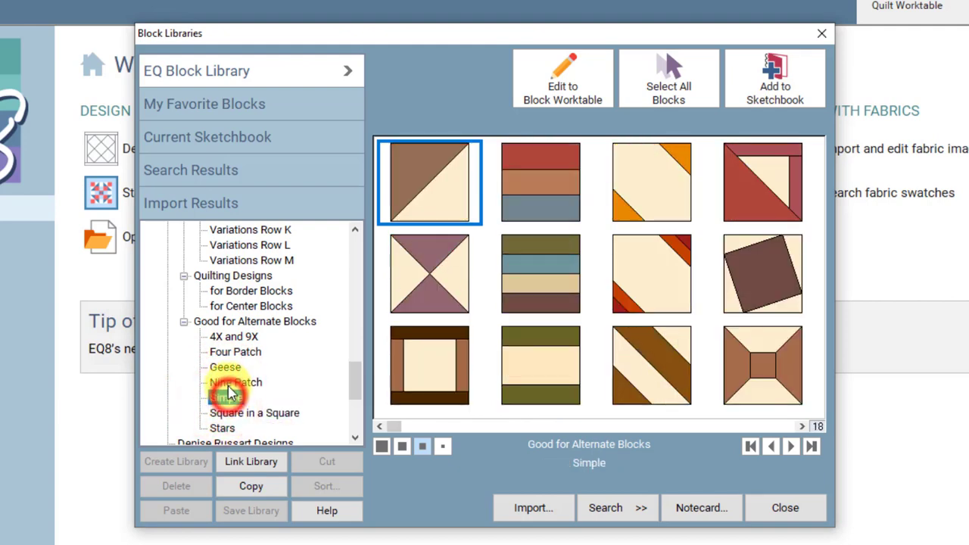
left_click(227, 383)
left_click(224, 428)
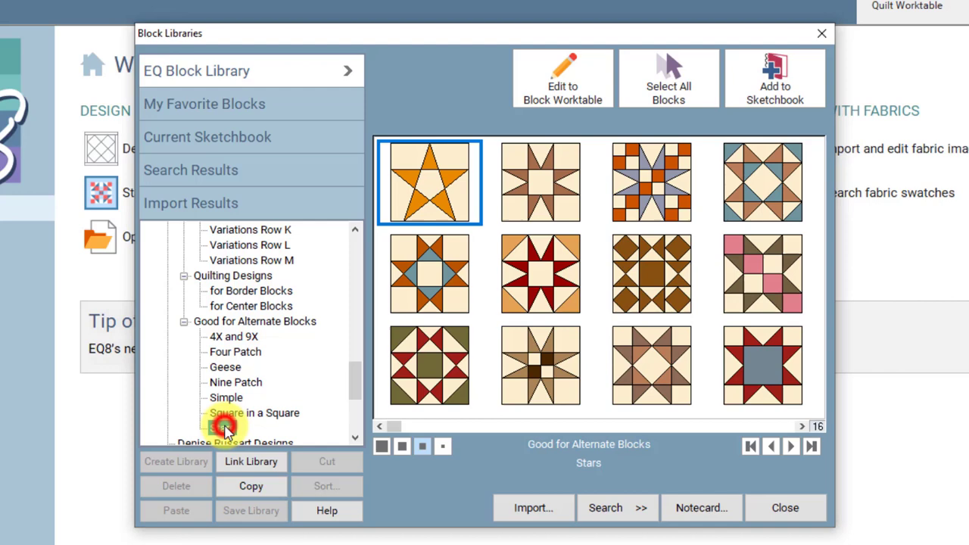
left_click(221, 412)
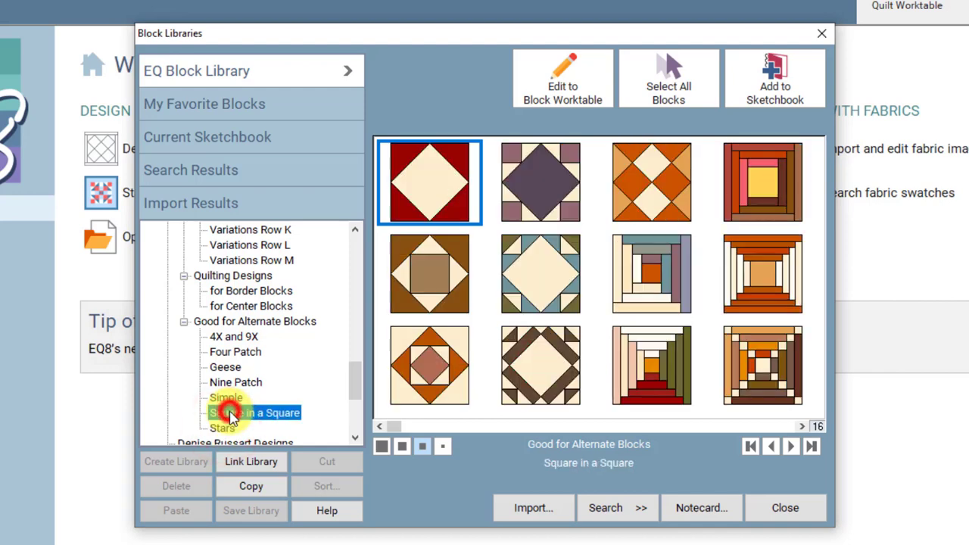
left_click(182, 321)
left_click_drag(348, 404, 313, 303)
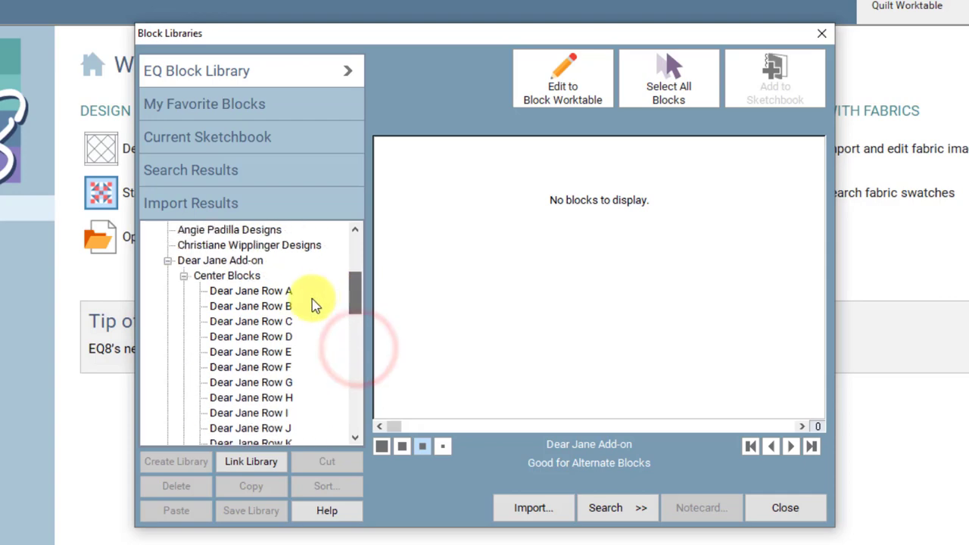
Send the first Dear Jane Row A block to the Block Worktable, then preview and dismiss DJ1_Dear Jane Quilt-MASTER
left_click(273, 291)
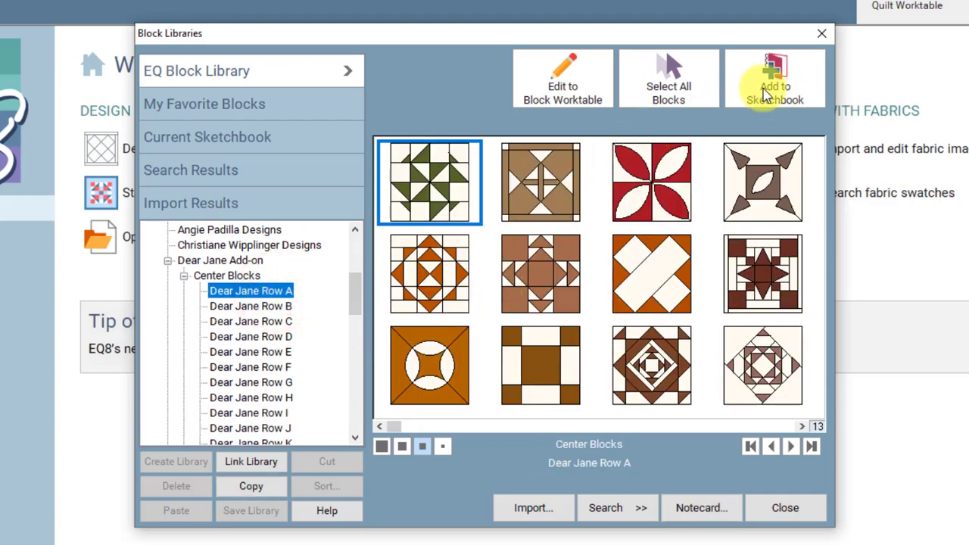
left_click(553, 86)
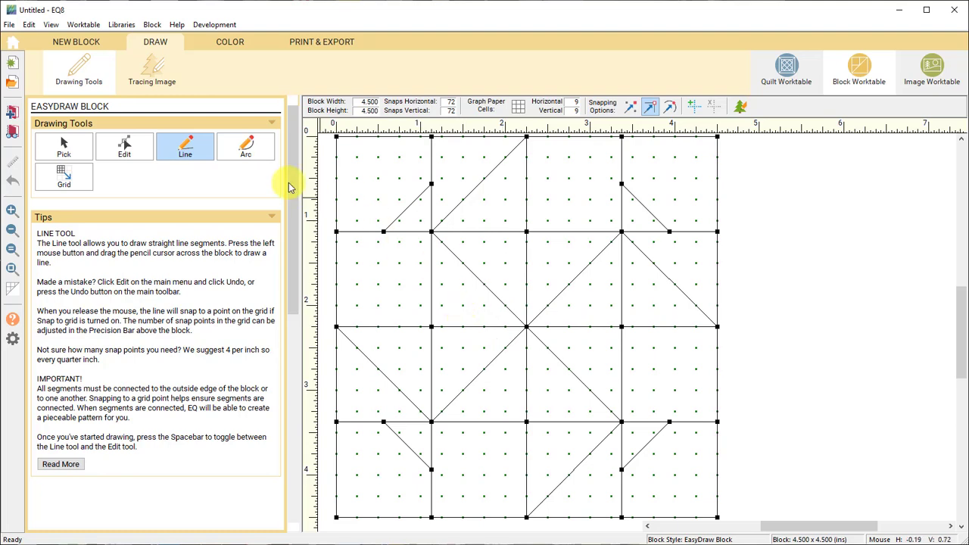
left_click(12, 81)
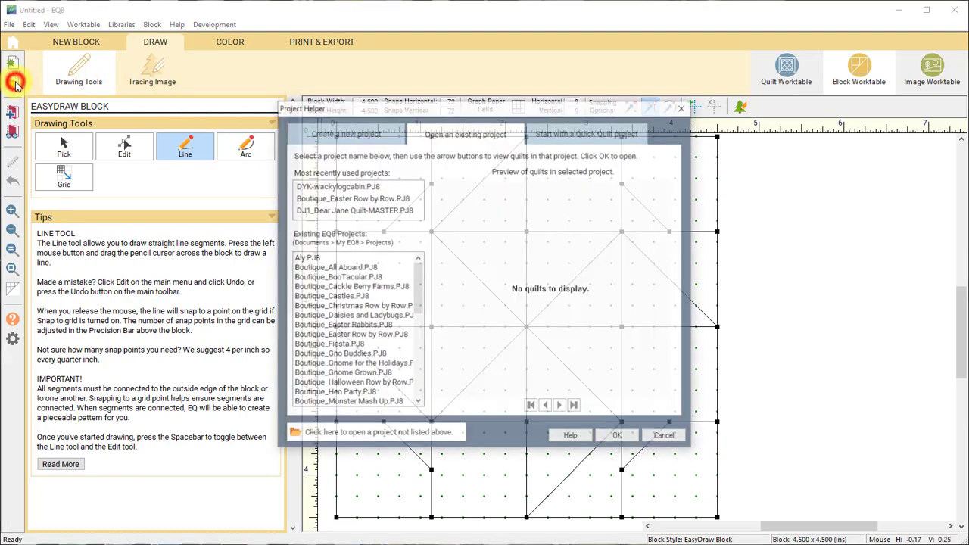
scroll(416, 280, "down", 3)
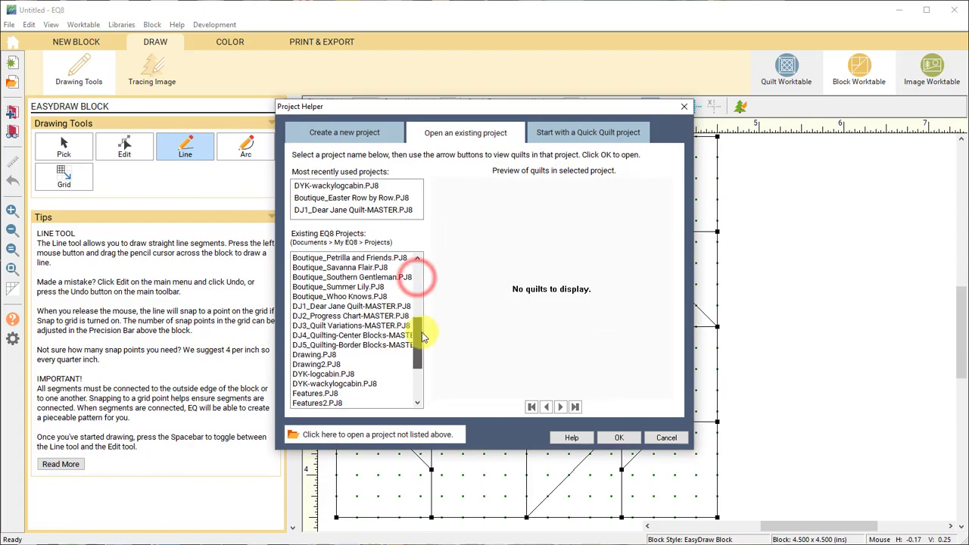
left_click(364, 307)
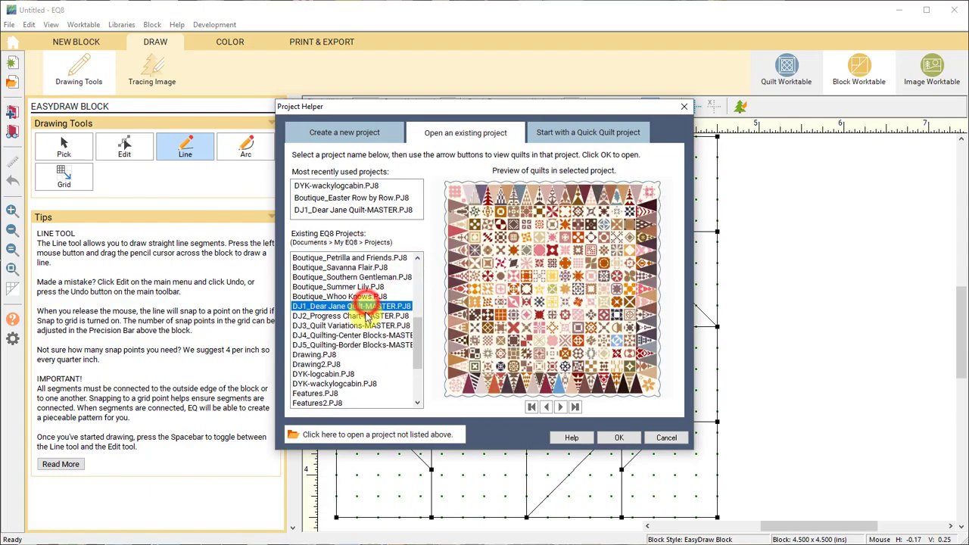
left_click(663, 437)
Reopen the Block Library from Libraries, then close it
left_click(121, 24)
left_click(128, 36)
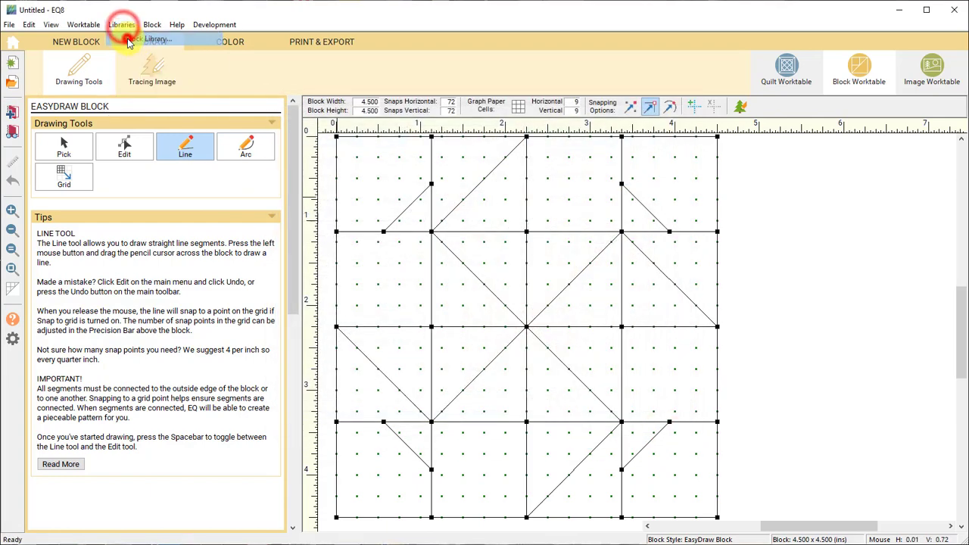
left_click_drag(387, 297, 391, 283)
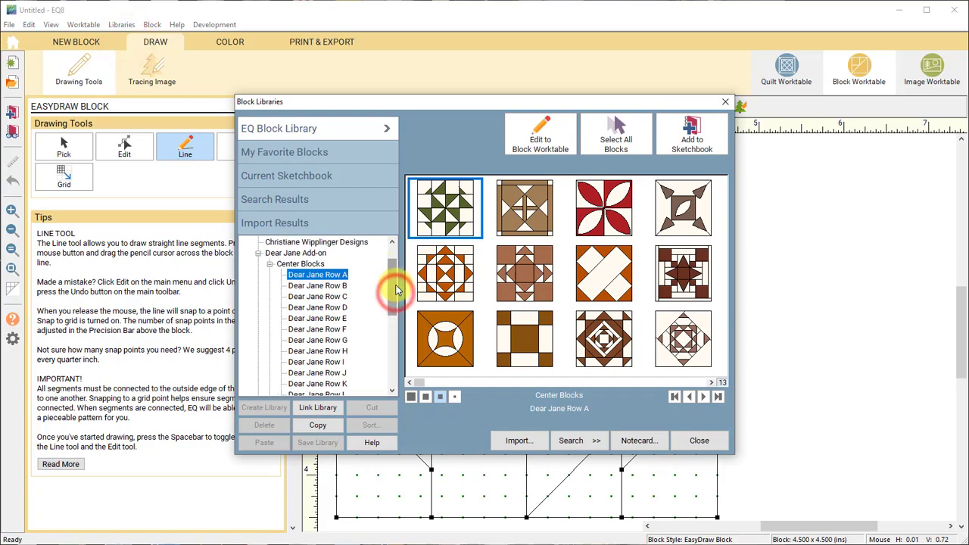
left_click(691, 441)
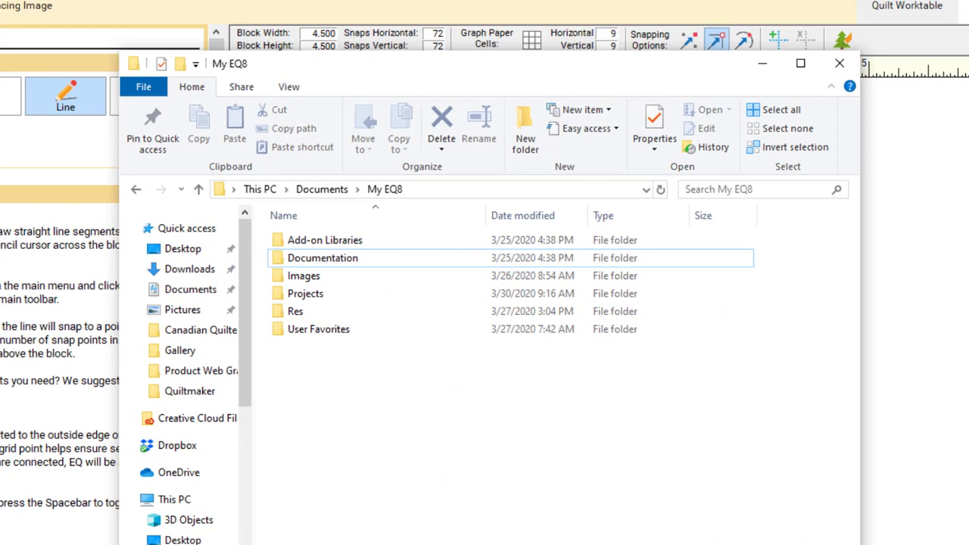
Open Documents\My EQ8\Documentation, then its Dear Jane folder, in File Explorer
left_click(453, 396)
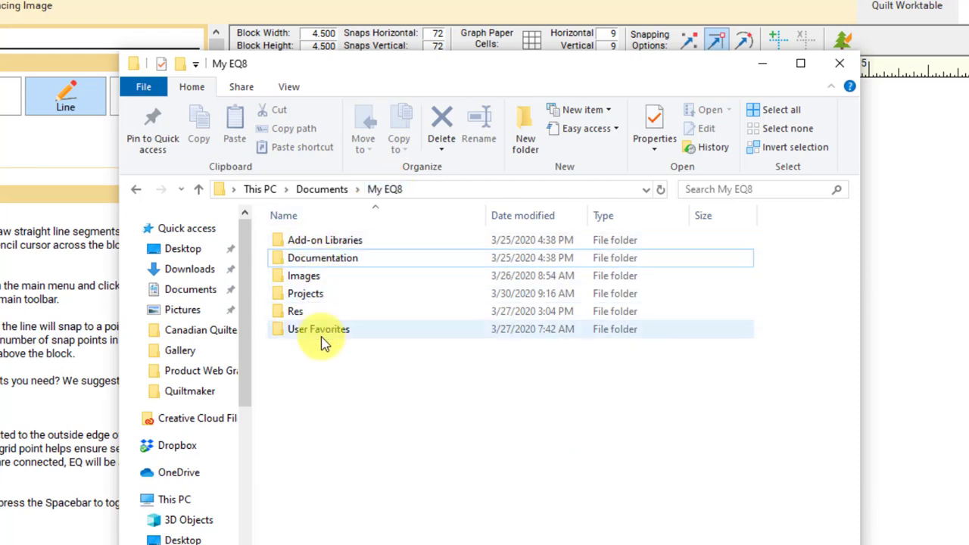
double_click(283, 260)
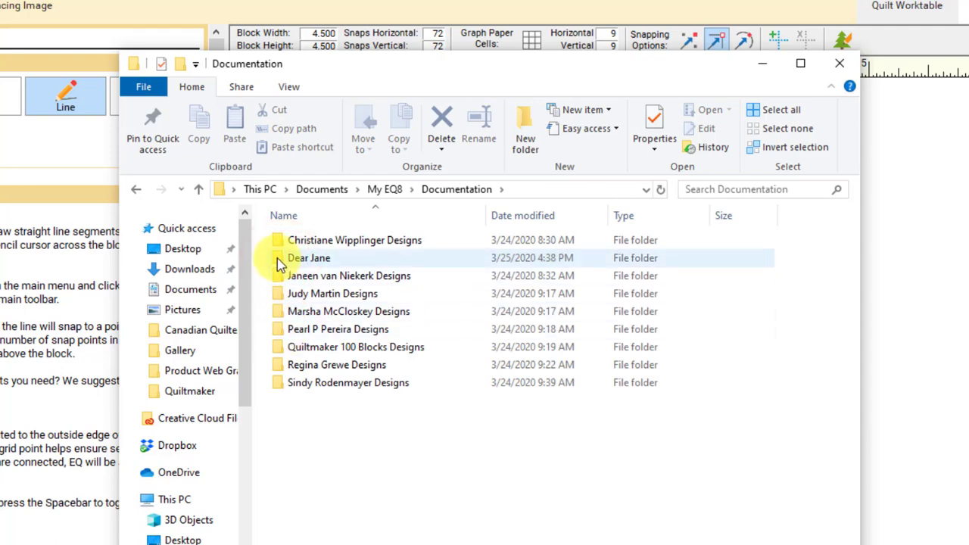
mouse_move(280, 262)
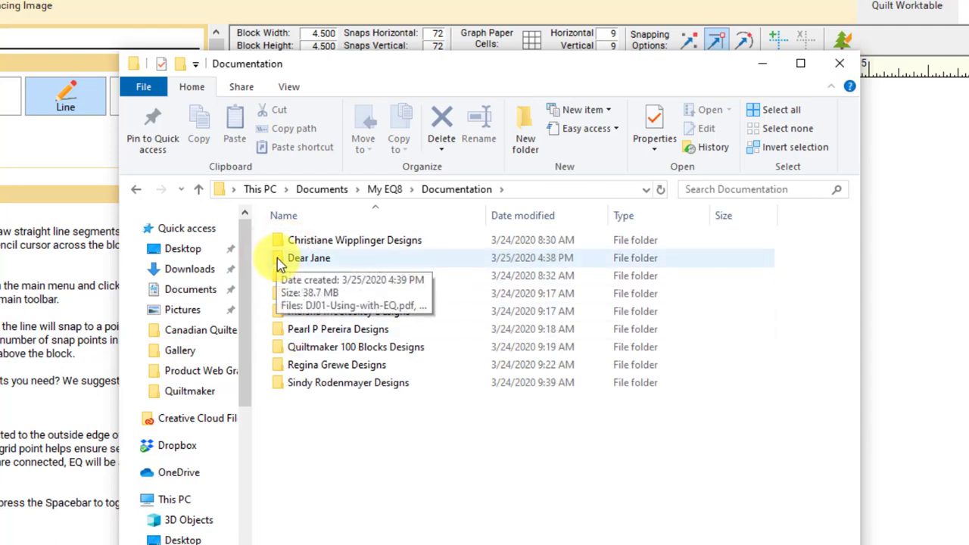
double_click(280, 260)
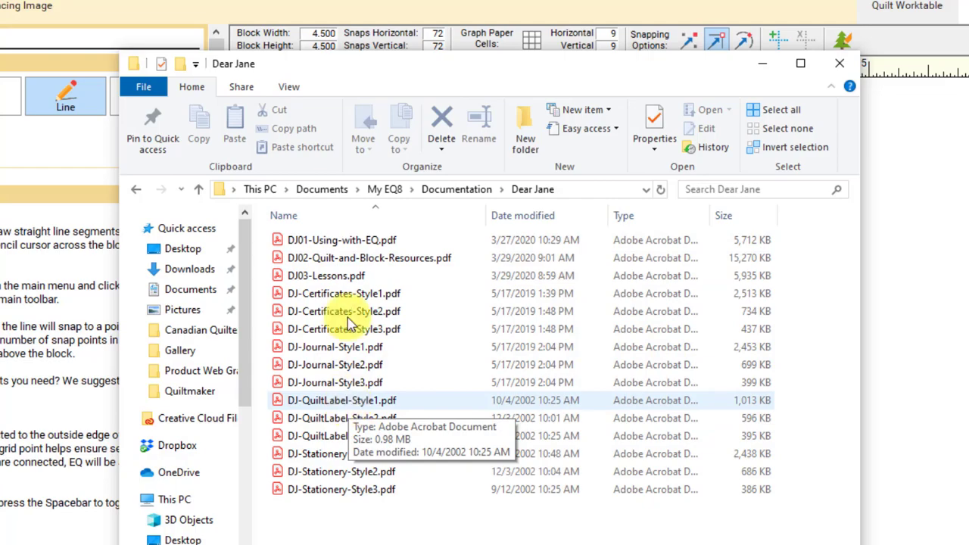
Open DJ01-Using-with-EQ.pdf and set the view to fit one full page
double_click(334, 240)
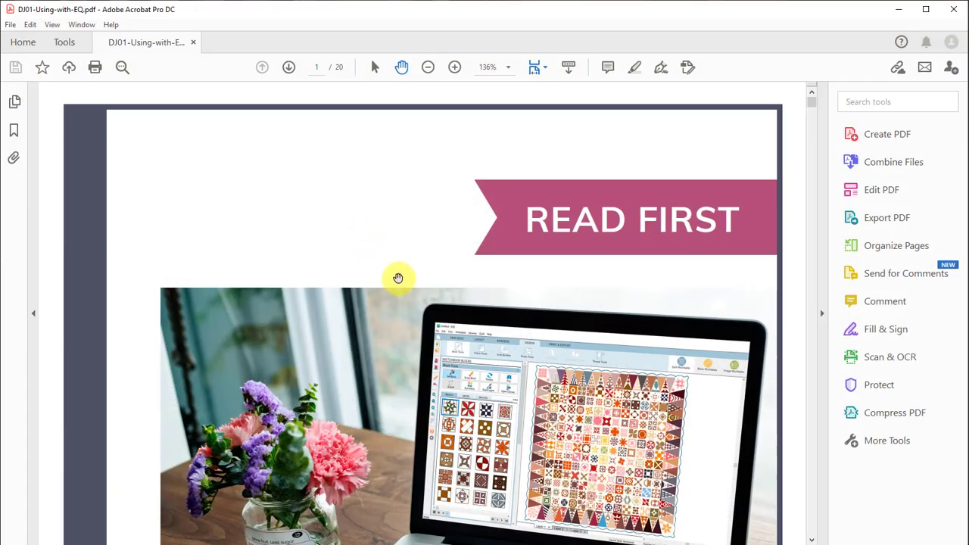
left_click(545, 69)
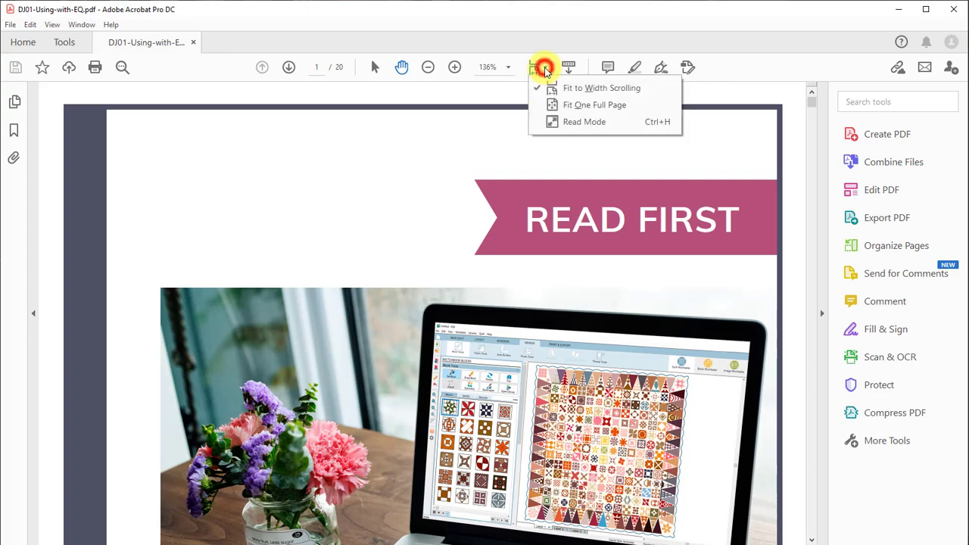
left_click(550, 105)
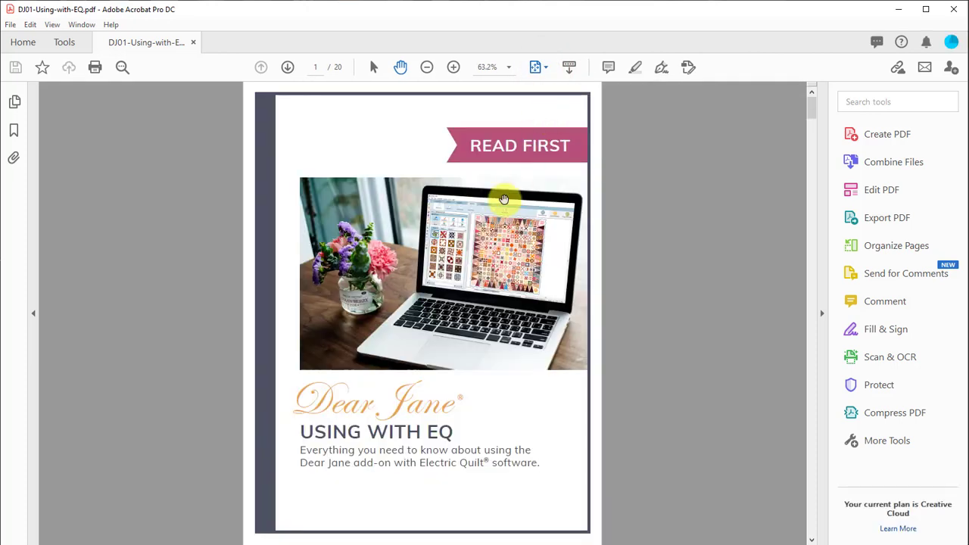
Page through the guide to page 17 of 20, then close Acrobat
scroll(504, 199, "down", 2)
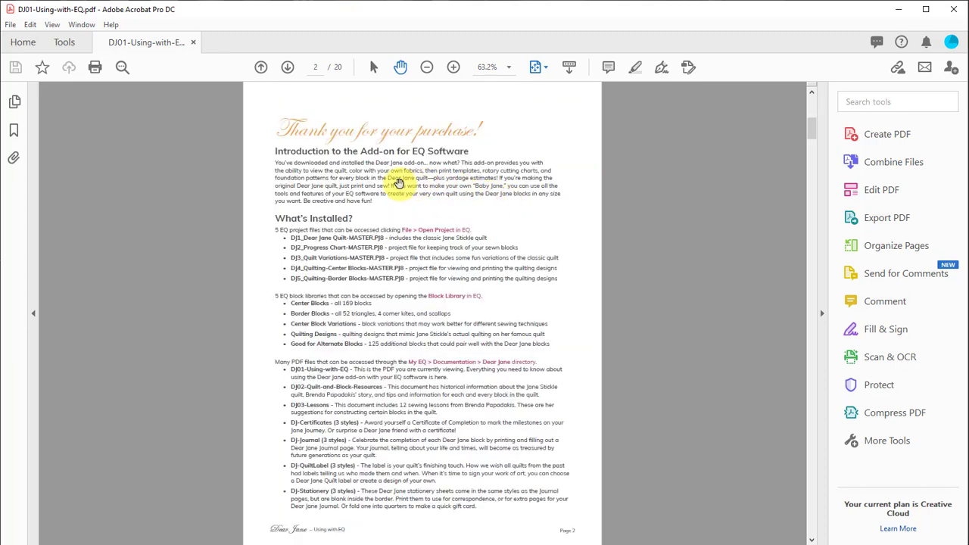
scroll(470, 252, "down", 2)
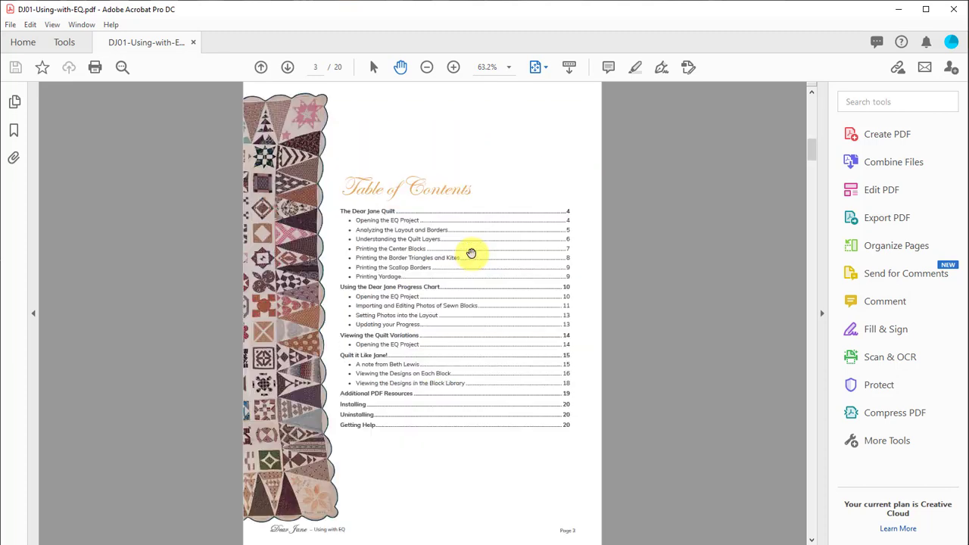
scroll(470, 252, "down", 2)
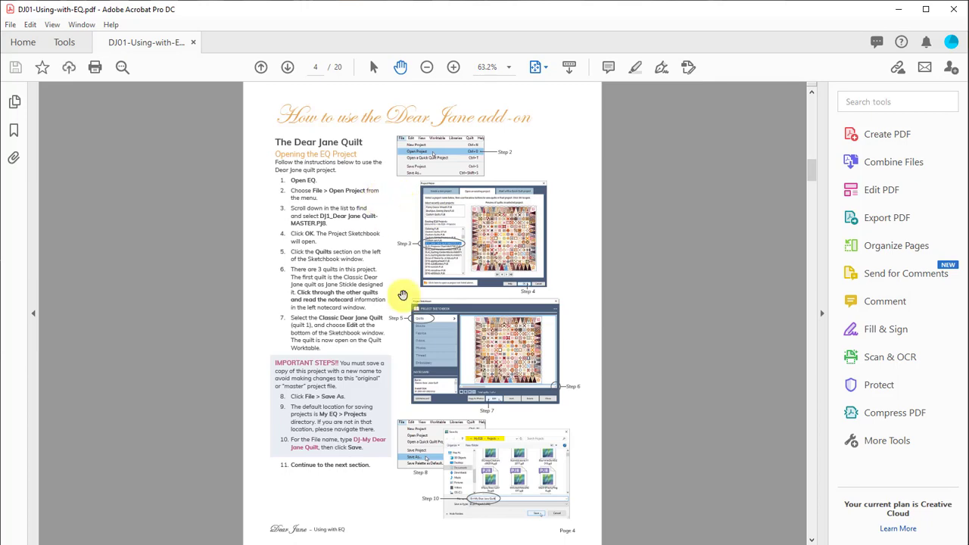
scroll(402, 295, "down", 2)
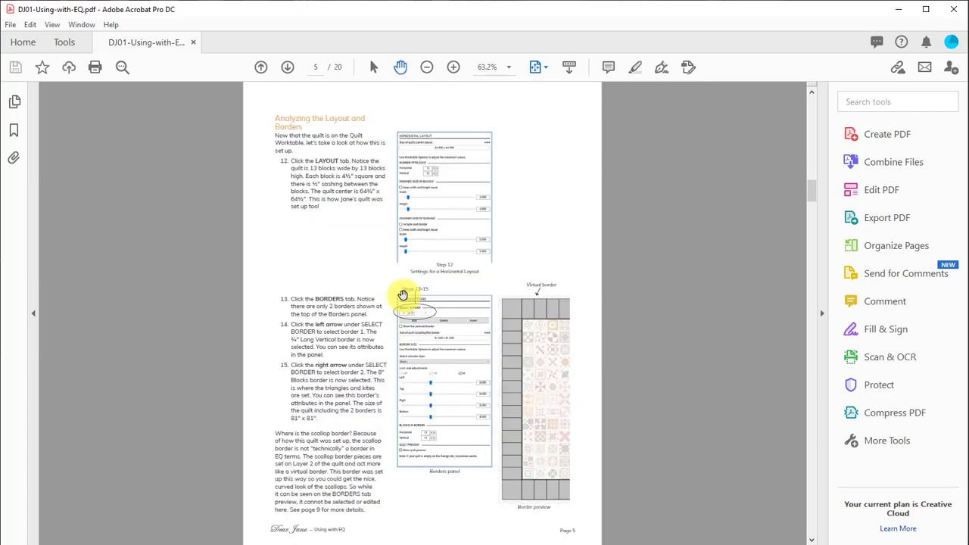
scroll(403, 294, "down", 2)
scroll(403, 294, "down", 2)
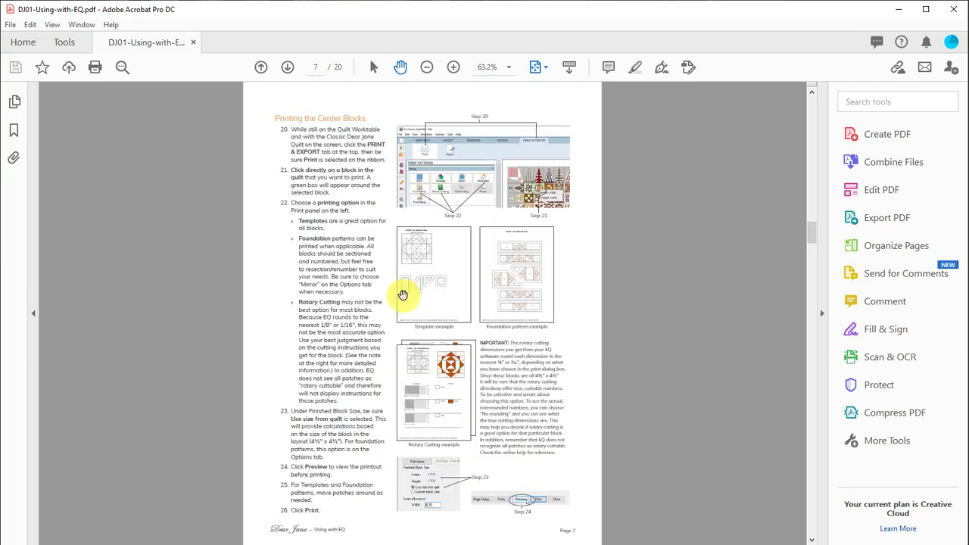
scroll(403, 295, "down", 2)
scroll(402, 294, "down", 2)
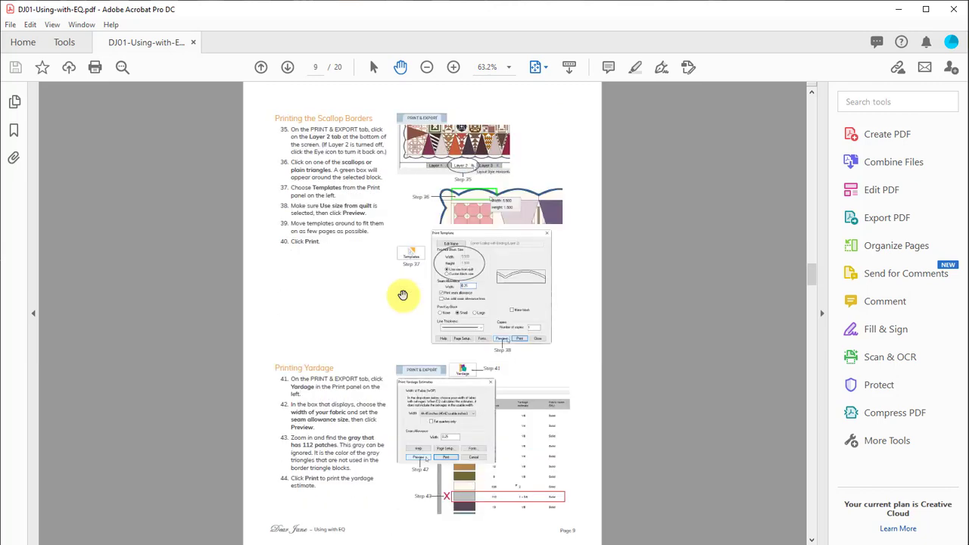
scroll(402, 295, "down", 2)
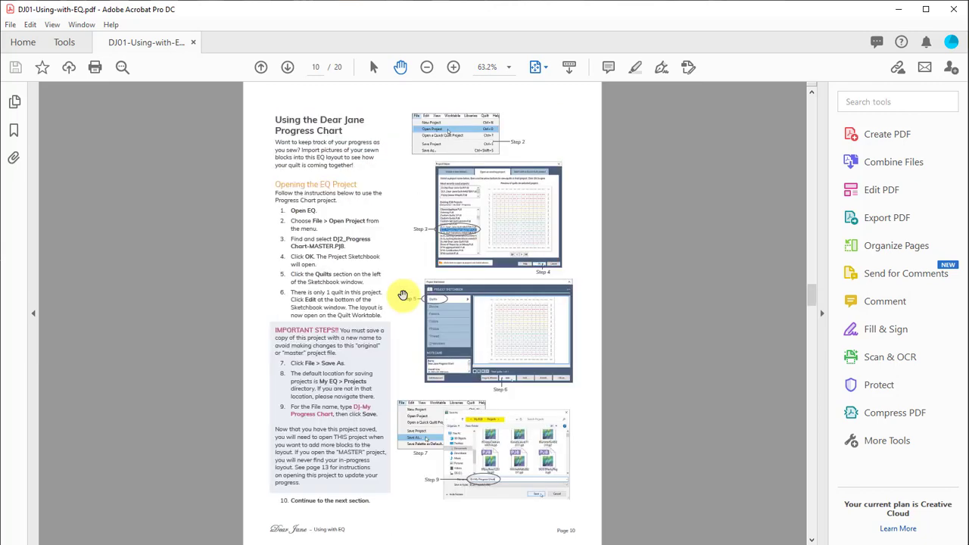
scroll(402, 295, "down", 2)
scroll(403, 294, "down", 2)
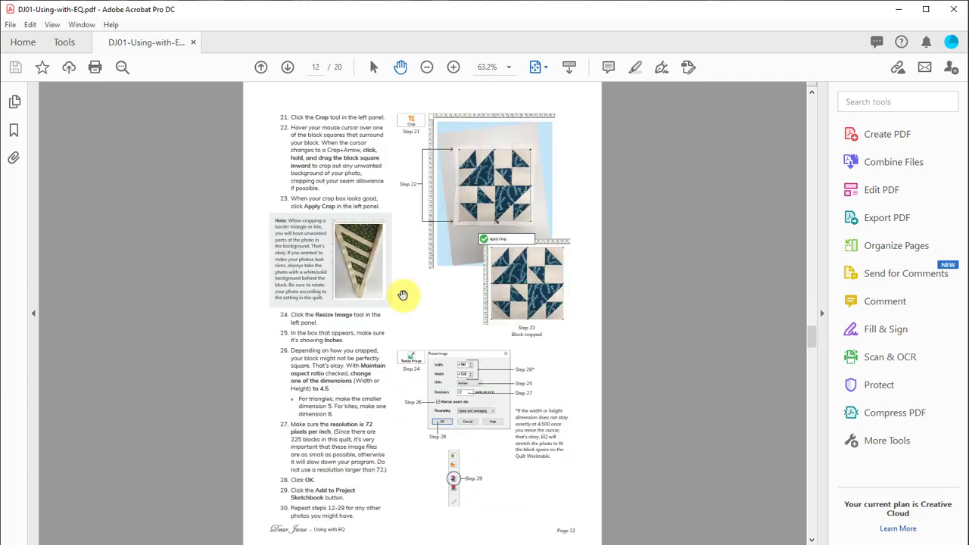
scroll(403, 294, "down", 2)
scroll(403, 294, "down", 2)
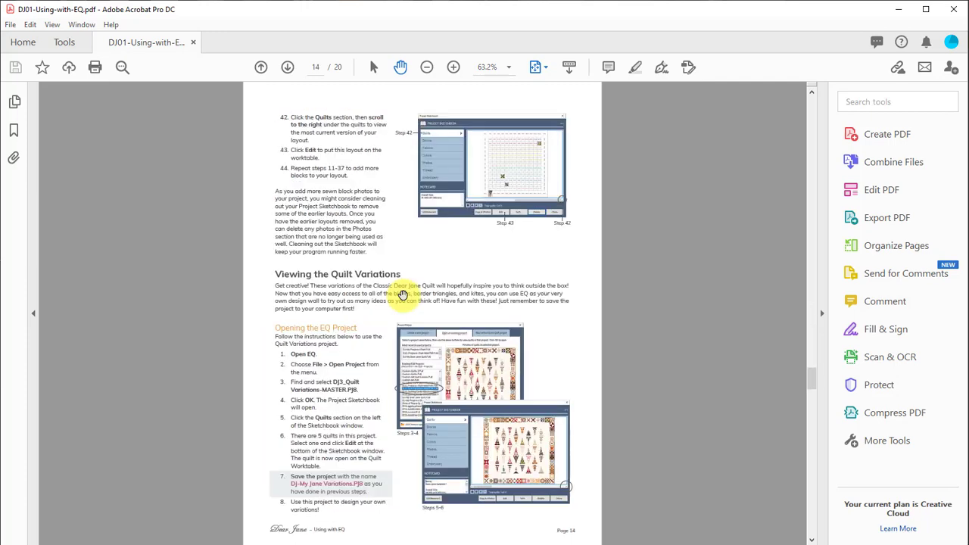
scroll(403, 294, "down", 6)
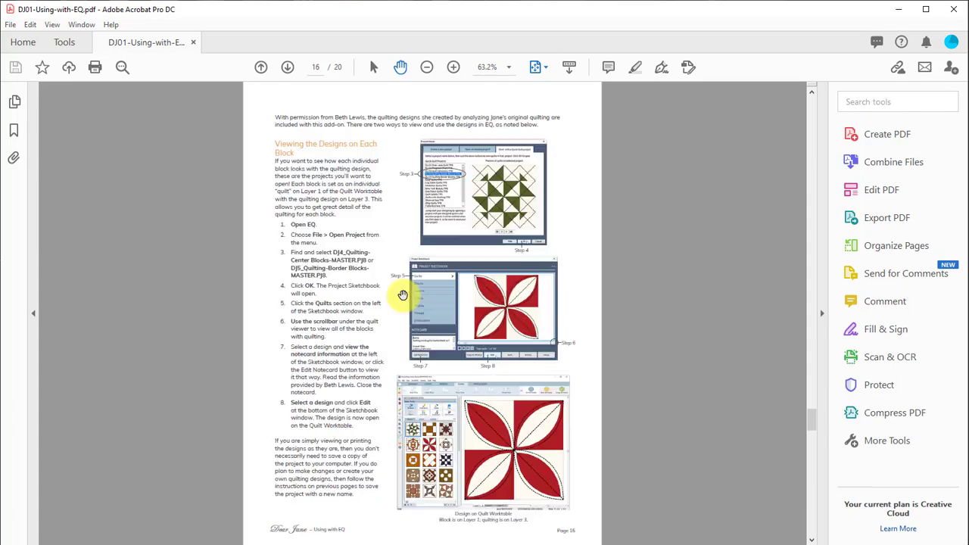
left_click(953, 9)
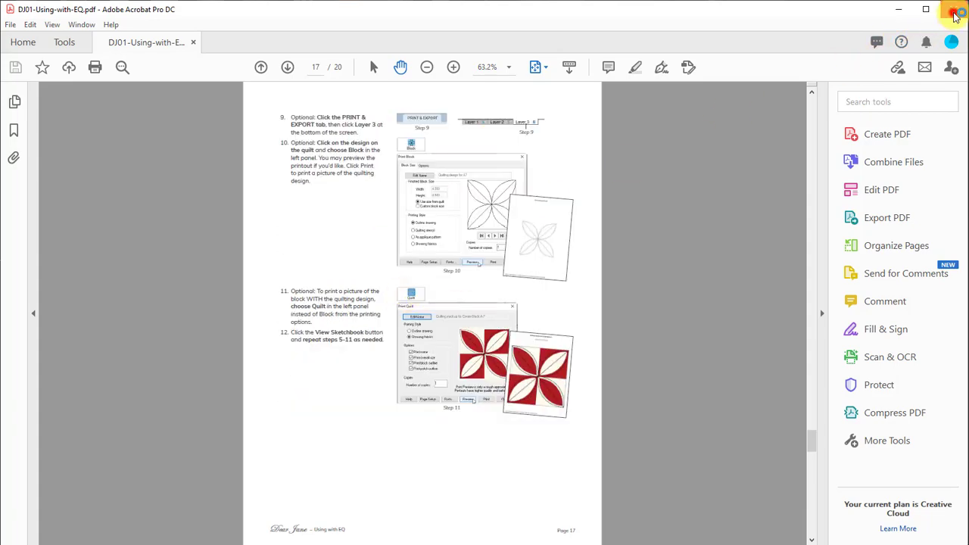
Open DJ02-Quilt-and-Block-Resources.pdf and apply Fit One Full Page to show its 101-page guide's cover
left_click(393, 263)
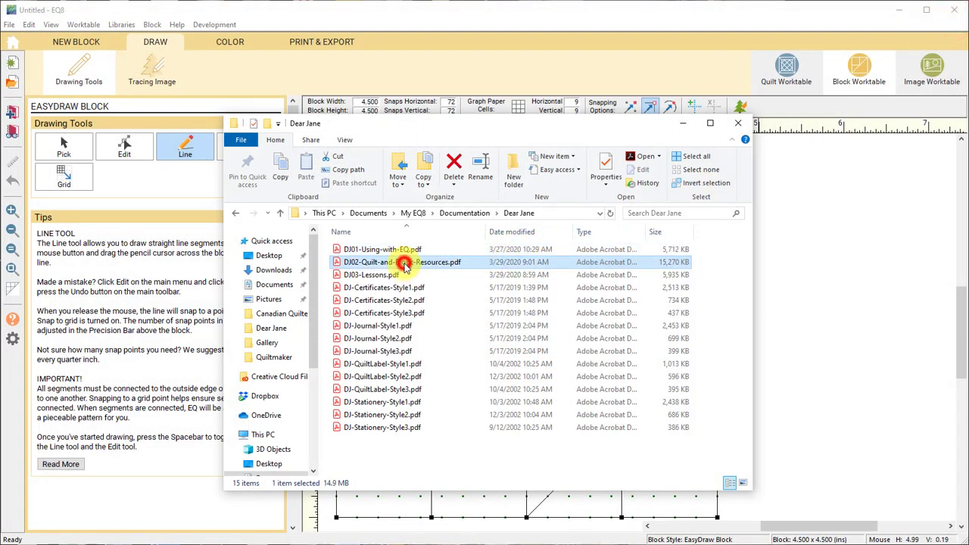
double_click(403, 264)
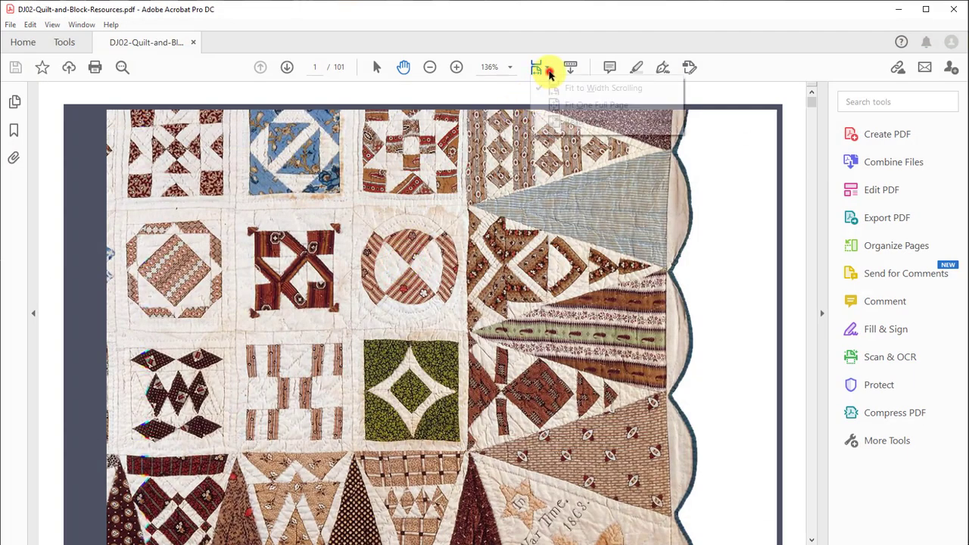
left_click(545, 67)
left_click(556, 104)
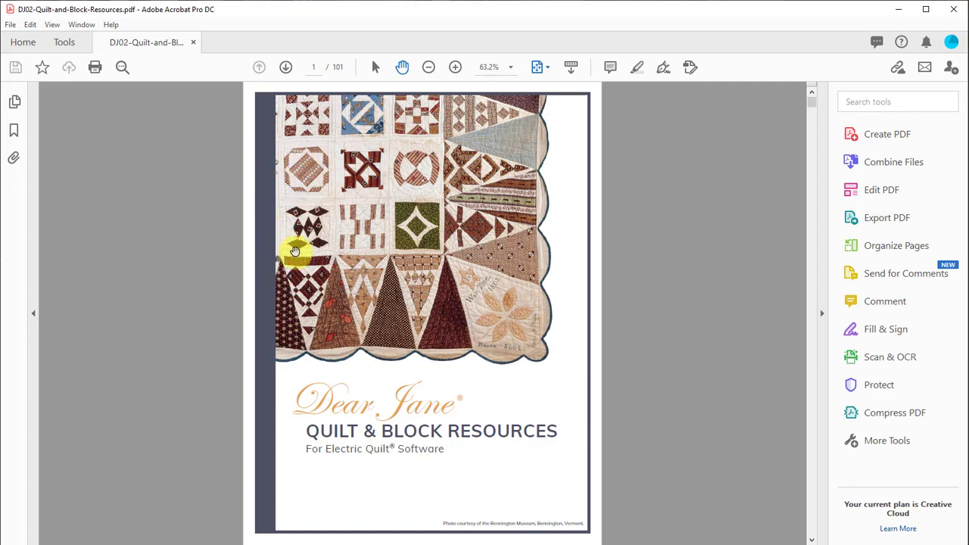
Show the document's bookmark outline in the left navigation pane
left_click(15, 131)
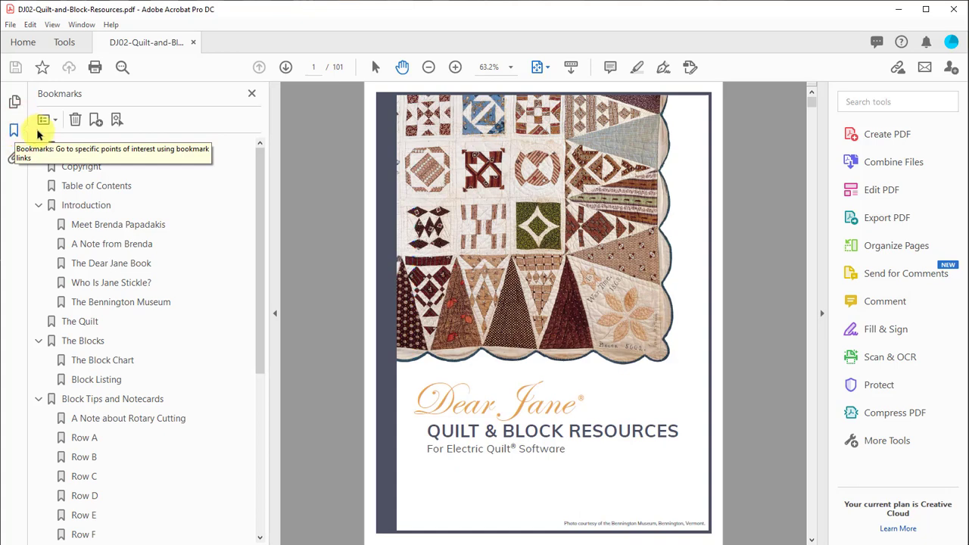
left_click(57, 25)
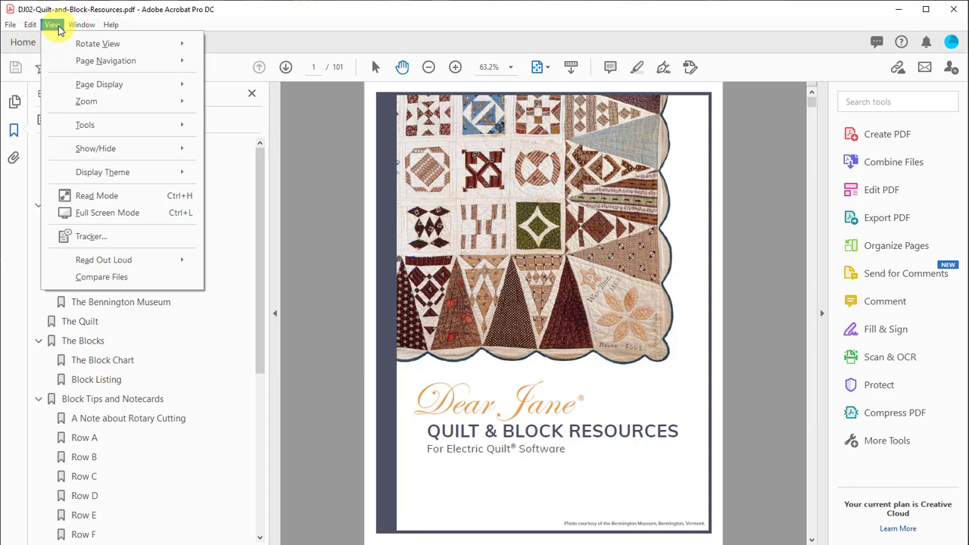
left_click(58, 26)
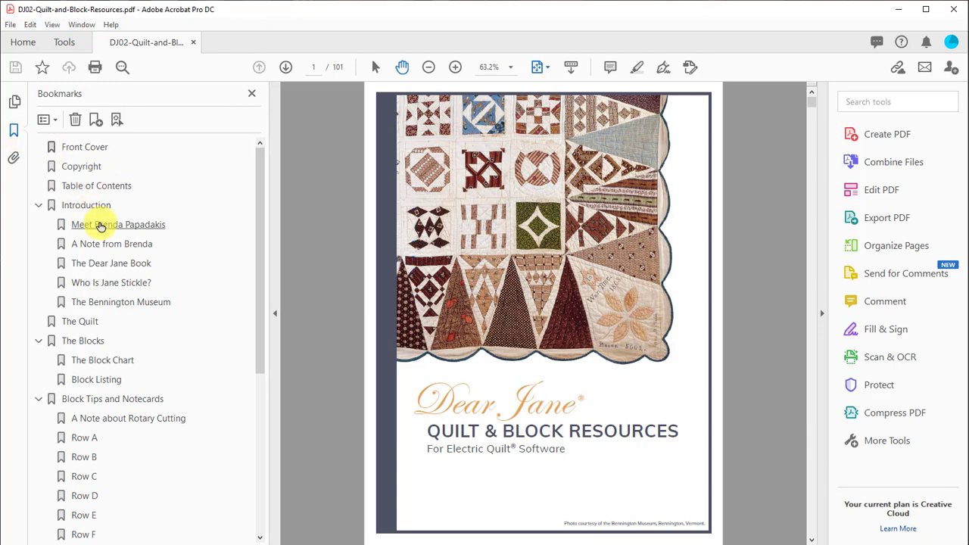
Step through the introduction bookmarks, from the author sections and Bennington Museum to Block Chart and Block Listing
left_click(94, 225)
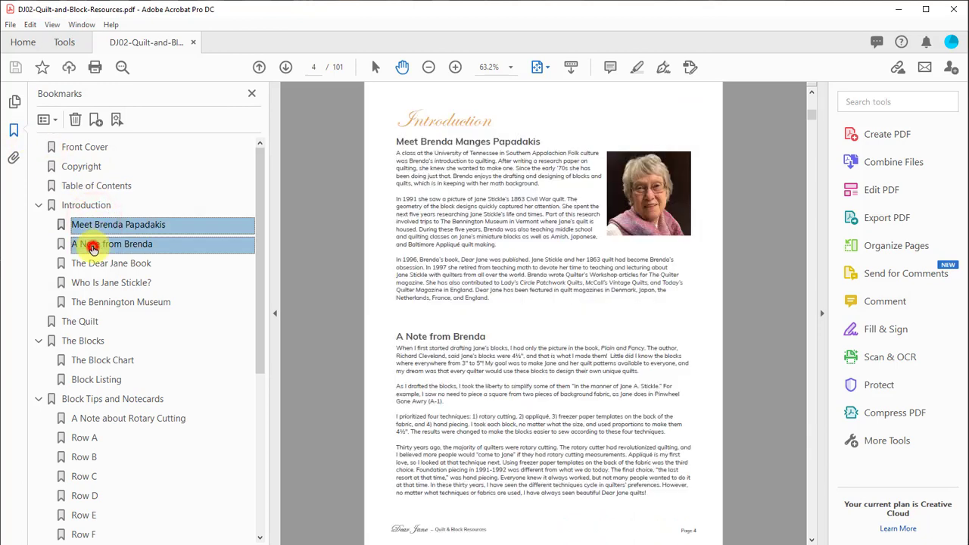
left_click(92, 248)
left_click(95, 264)
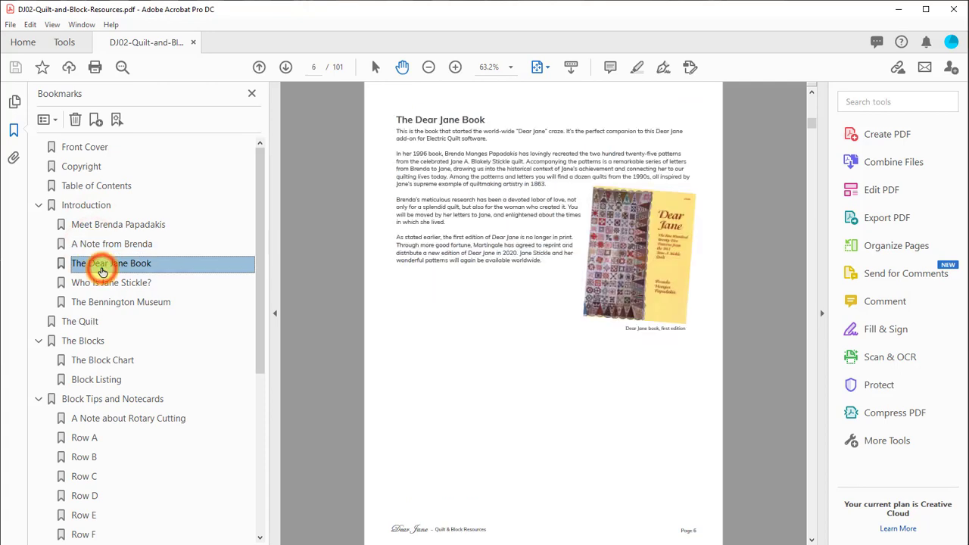
left_click(106, 285)
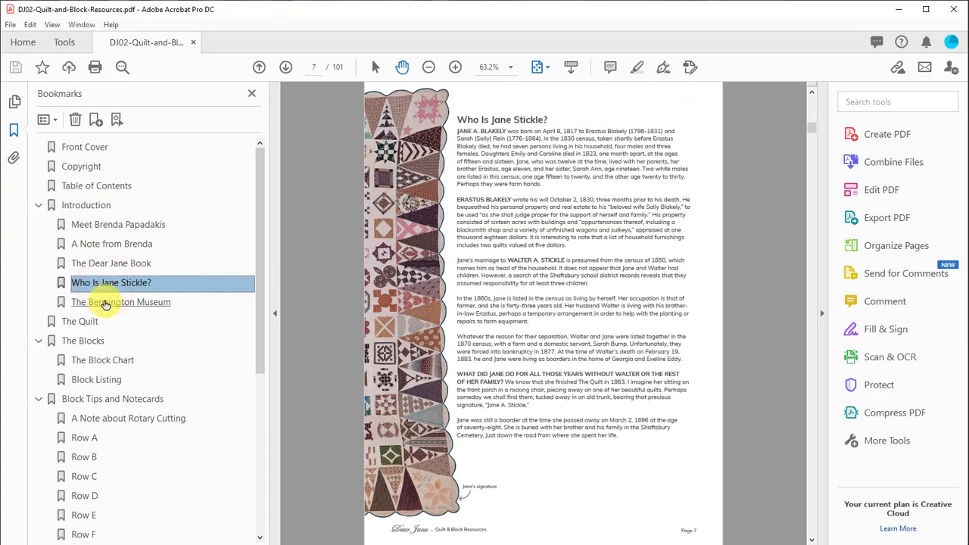
left_click(106, 302)
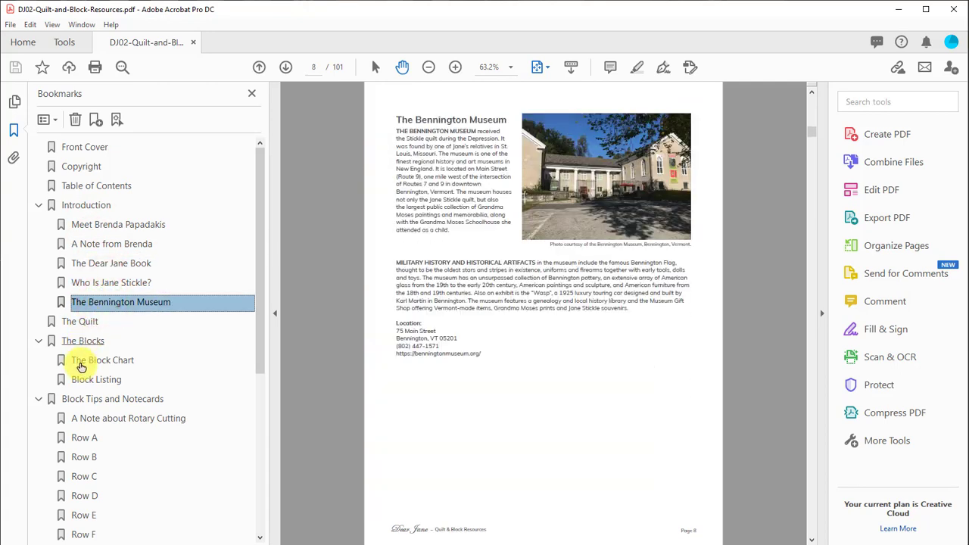
left_click(85, 361)
left_click(87, 381)
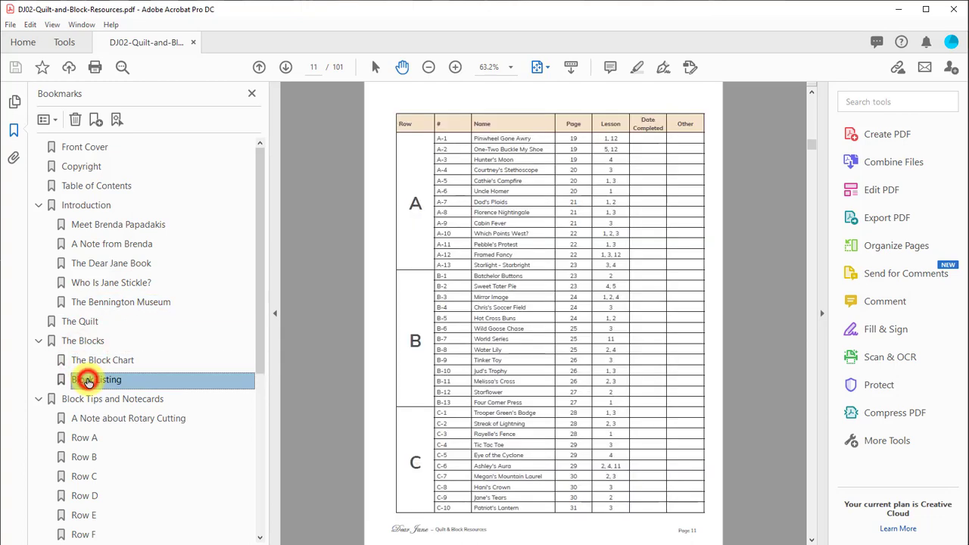
Open the Row A block pages at fit-width view and scroll through A-3 Hunter's Moon
left_click(83, 437)
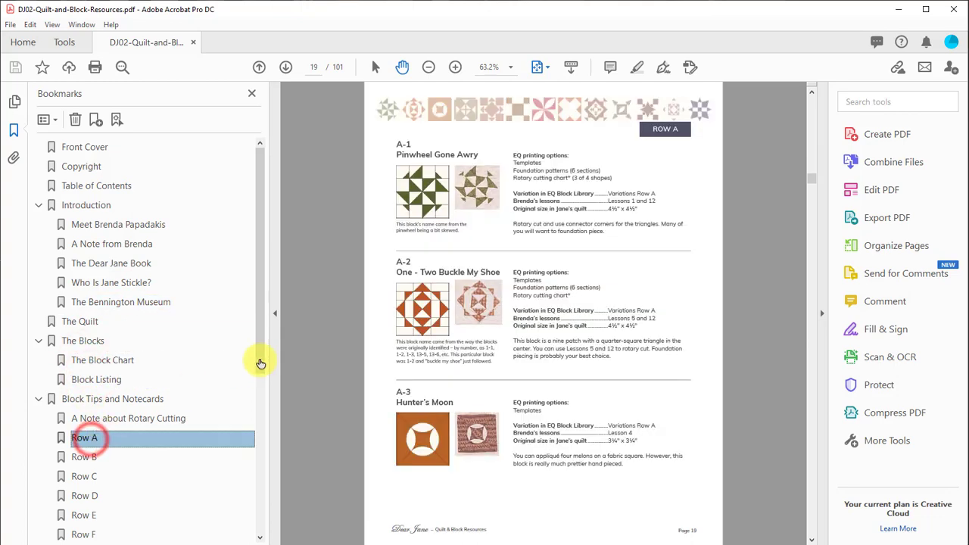
left_click(539, 67)
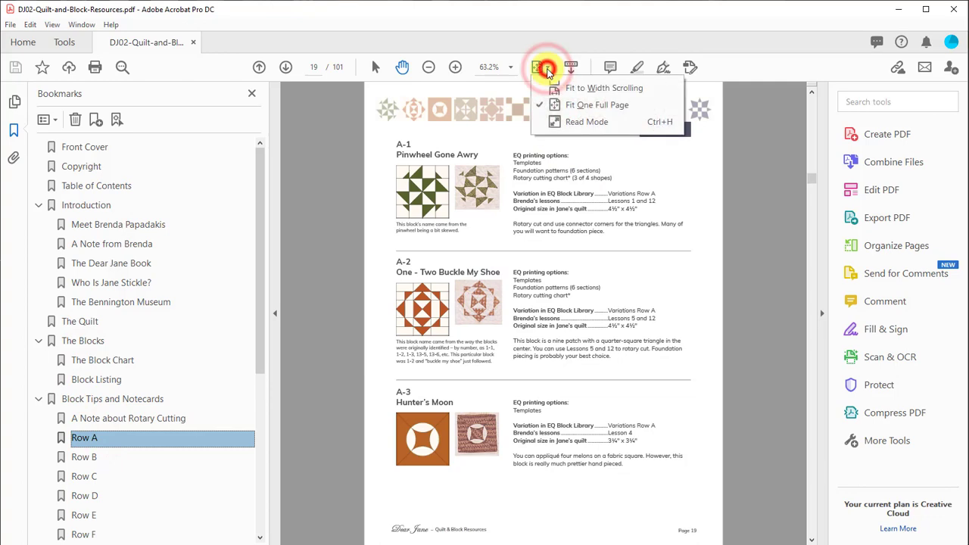
left_click(597, 88)
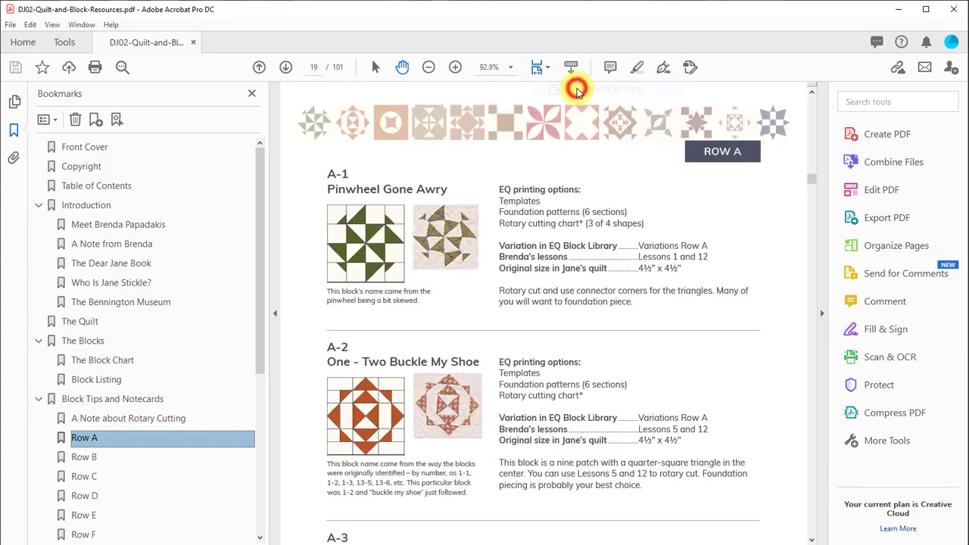
left_click_drag(580, 311, 579, 170)
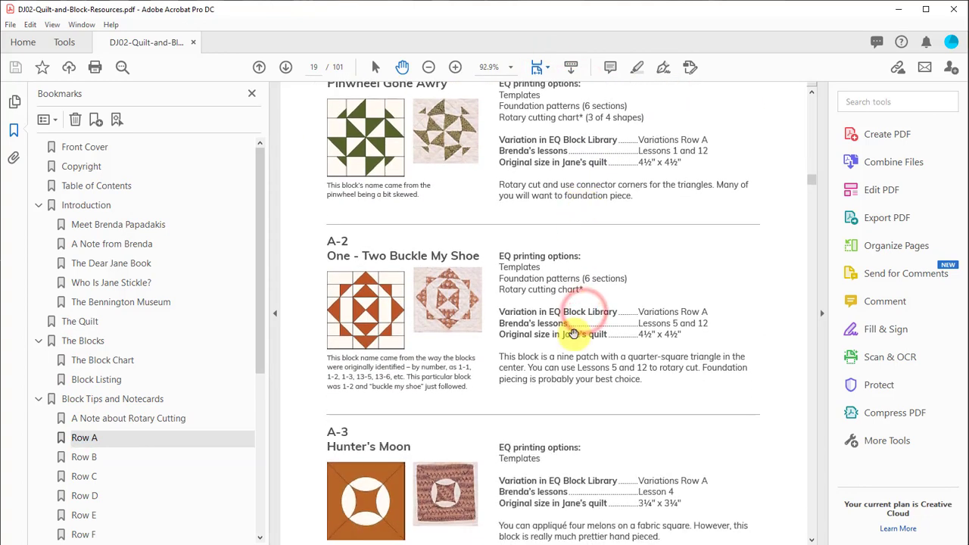
left_click_drag(574, 346, 574, 292)
scroll(577, 378, "up", 1)
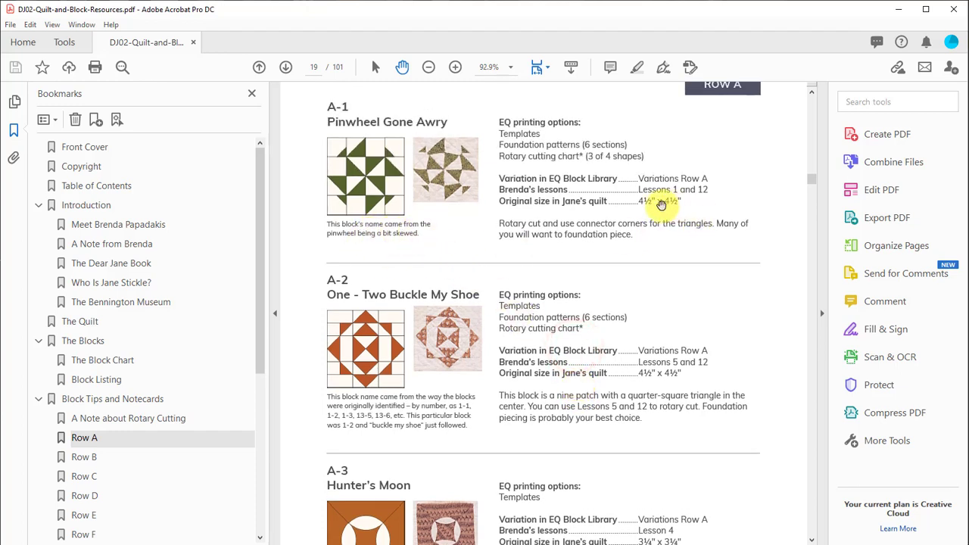
scroll(606, 242, "down", 5)
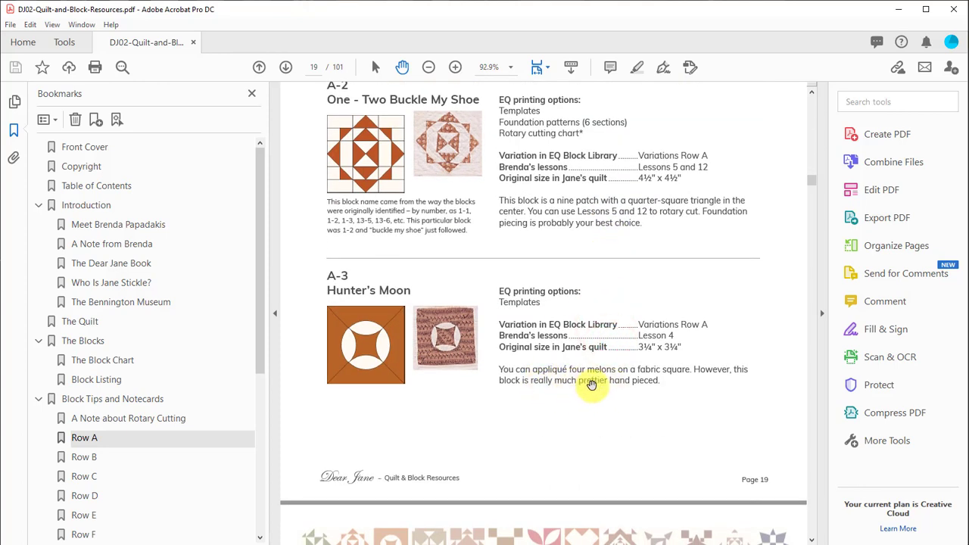
left_click(590, 399)
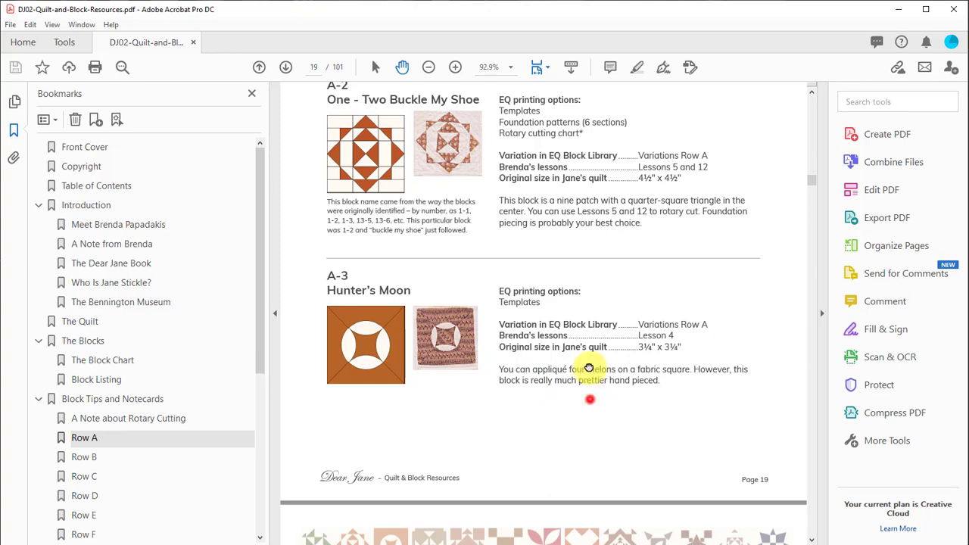
scroll(588, 368, "down", 10)
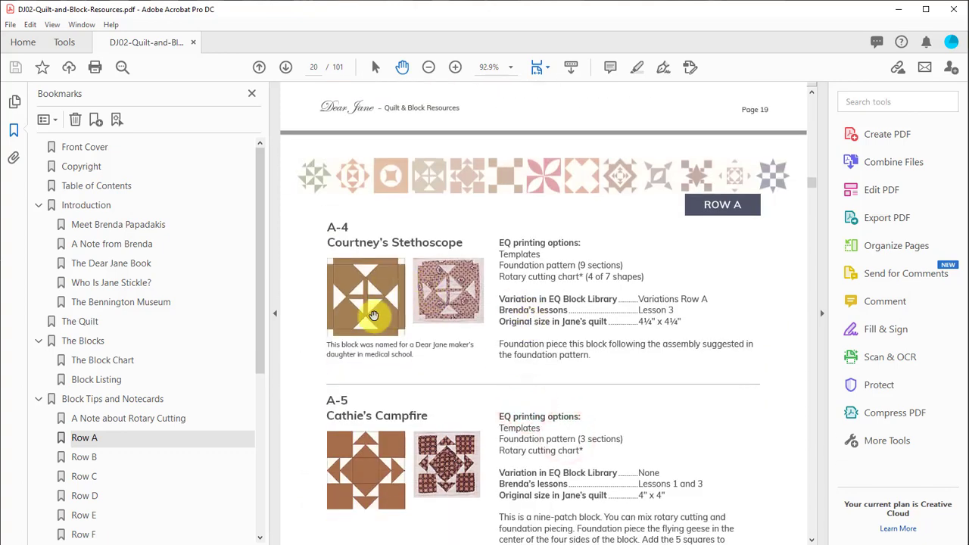
scroll(572, 392, "down", 10)
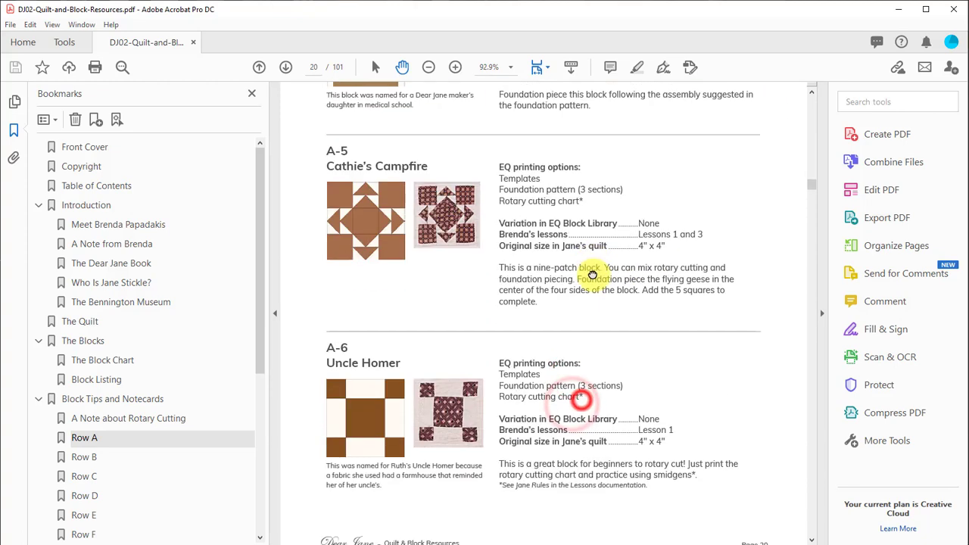
scroll(598, 288, "down", 8)
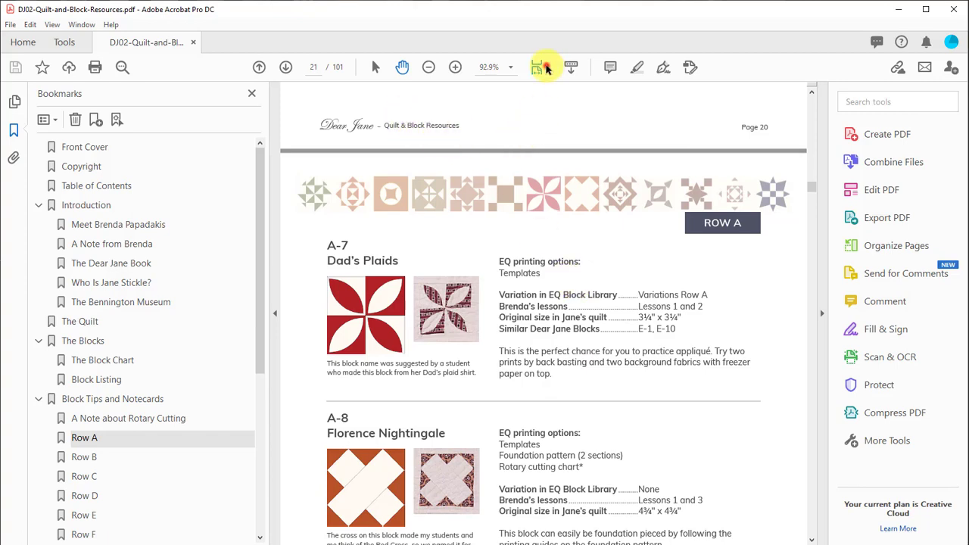
Return to one full page at a time and jump to the Row G block notes
left_click(547, 68)
left_click(557, 104)
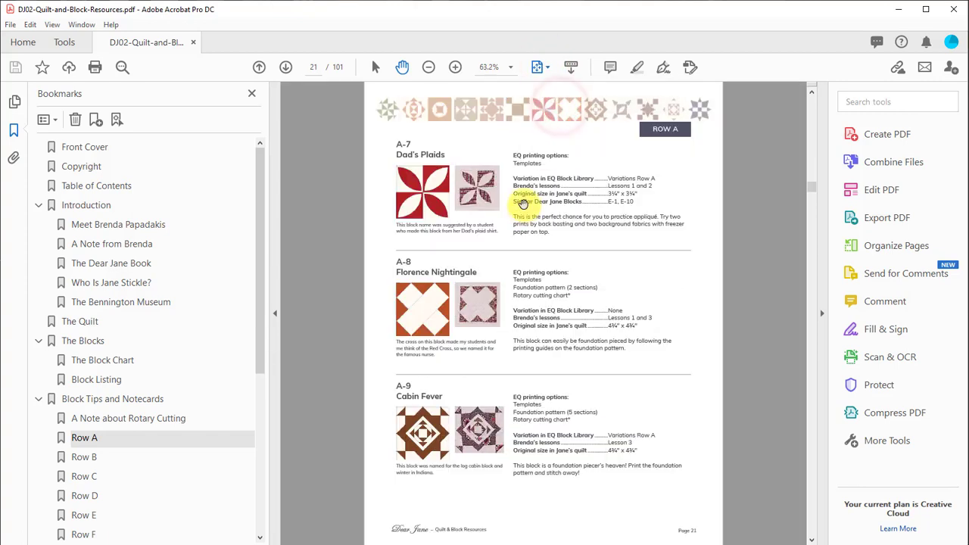
scroll(520, 202, "up", 2)
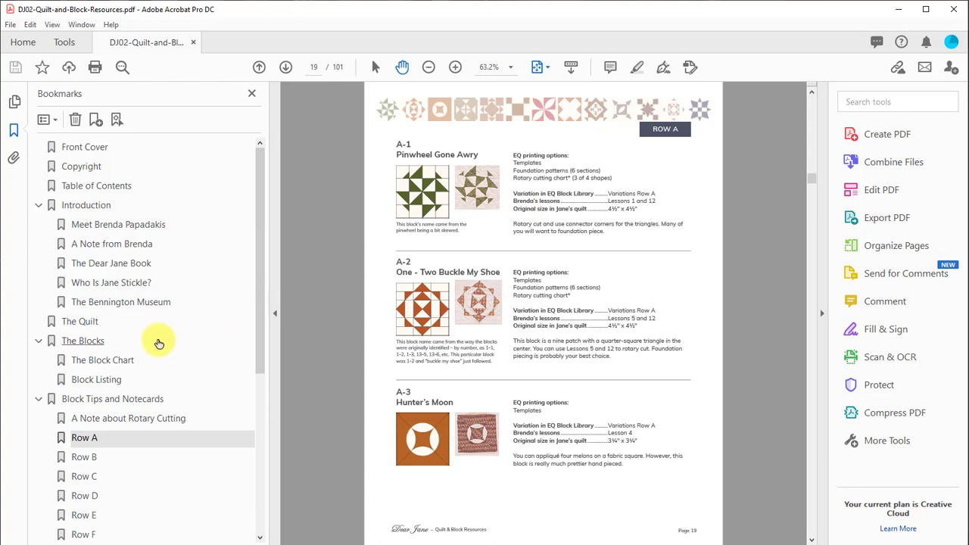
left_click_drag(260, 298, 255, 379)
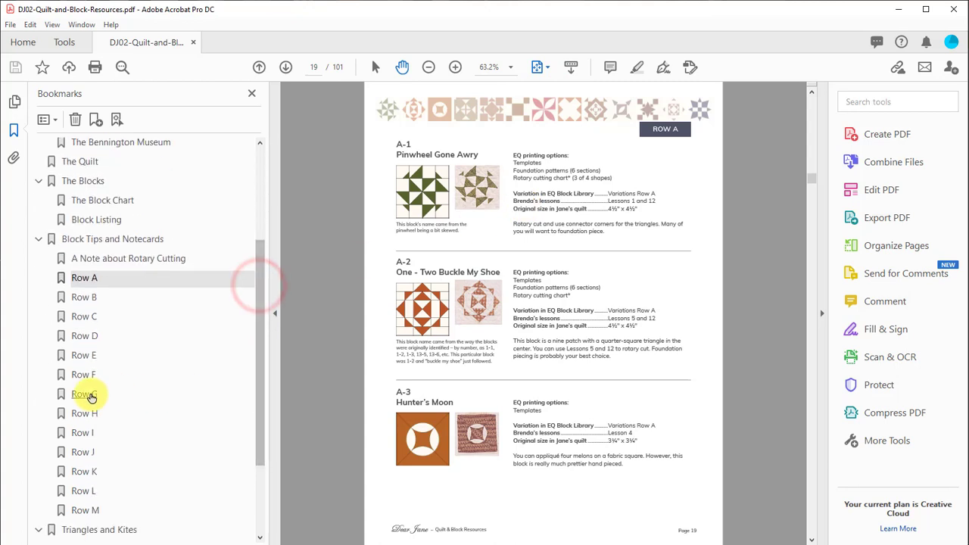
left_click(85, 394)
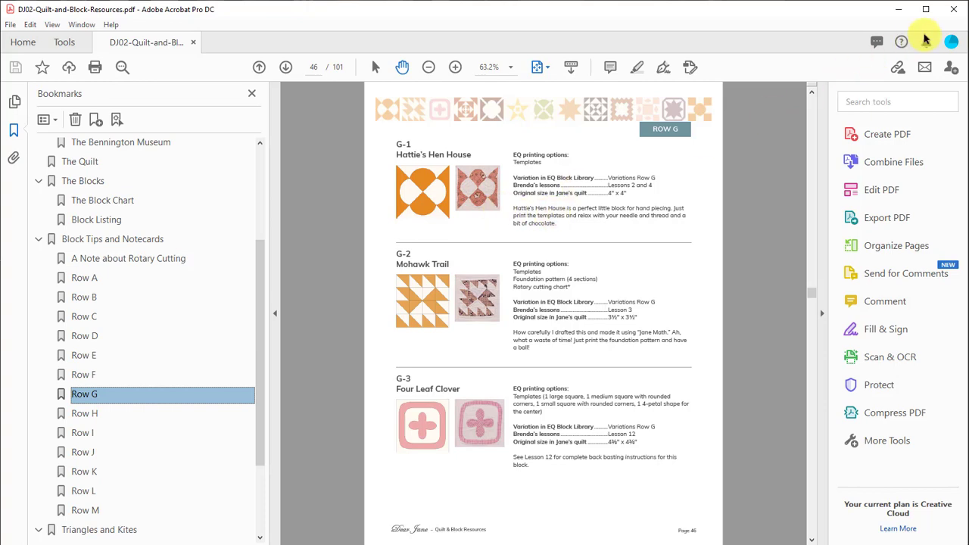
Close the Quilt and Block Resources PDF and open DJ03-Lessons.pdf at Fit One Full Page
left_click(953, 12)
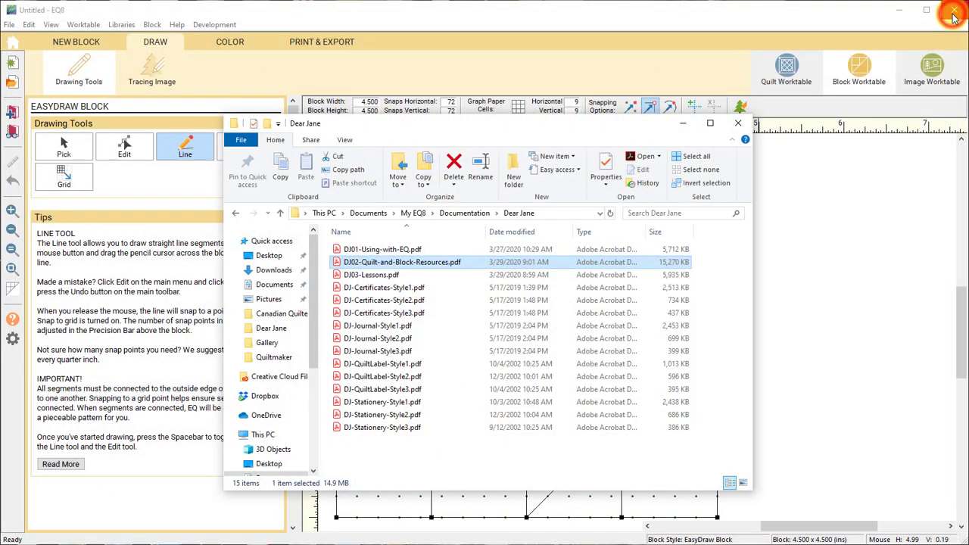
double_click(379, 275)
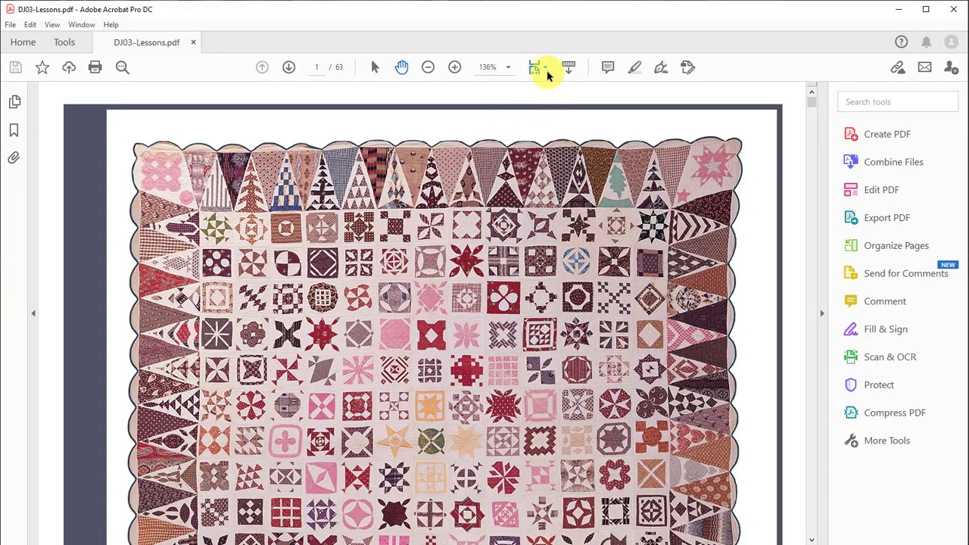
left_click(544, 68)
left_click(550, 100)
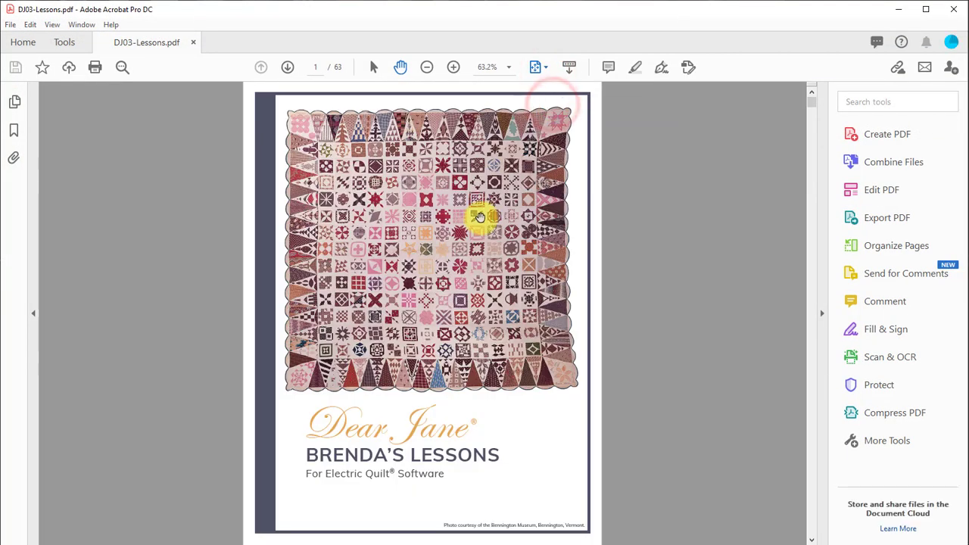
Scroll through Brenda's Lessons to page 27 of 63
scroll(480, 217, "down", 1)
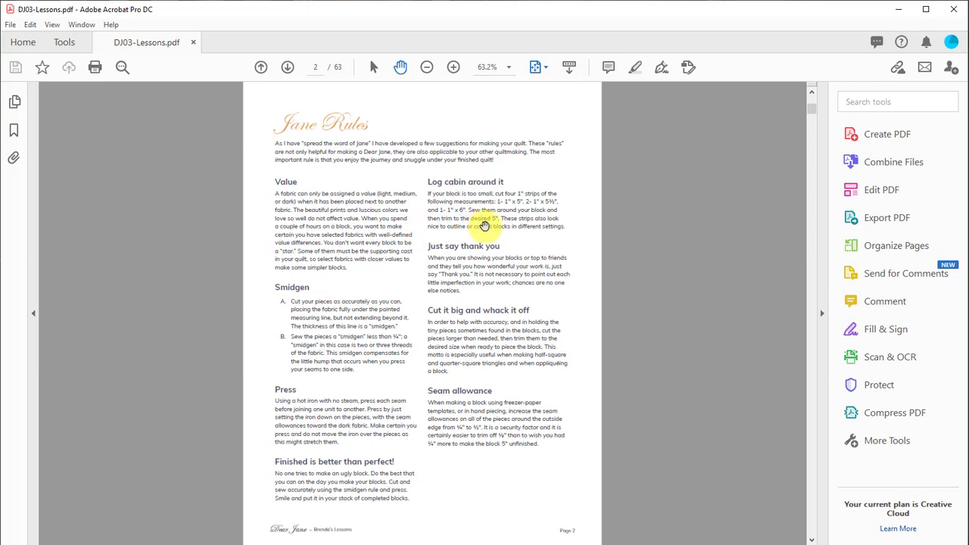
scroll(484, 226, "down", 1)
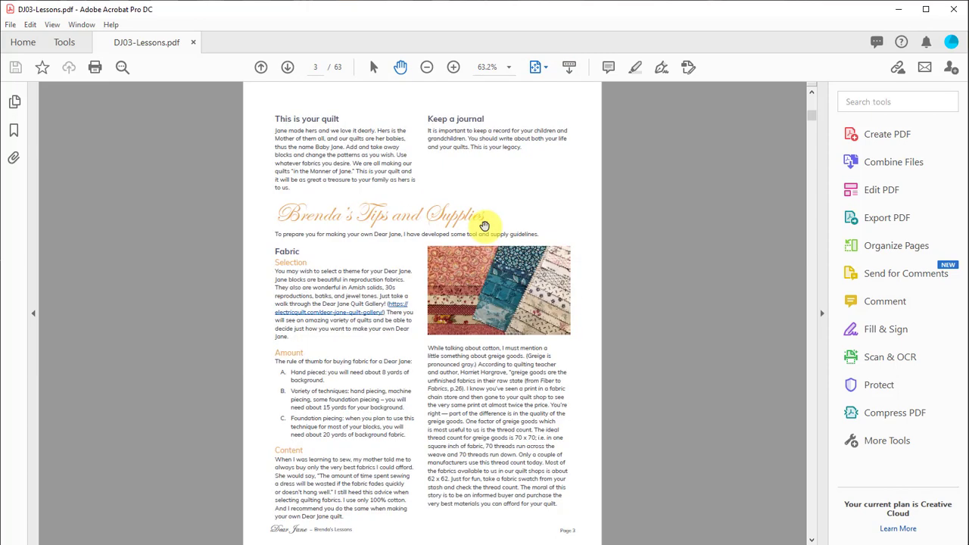
scroll(484, 225, "down", 1)
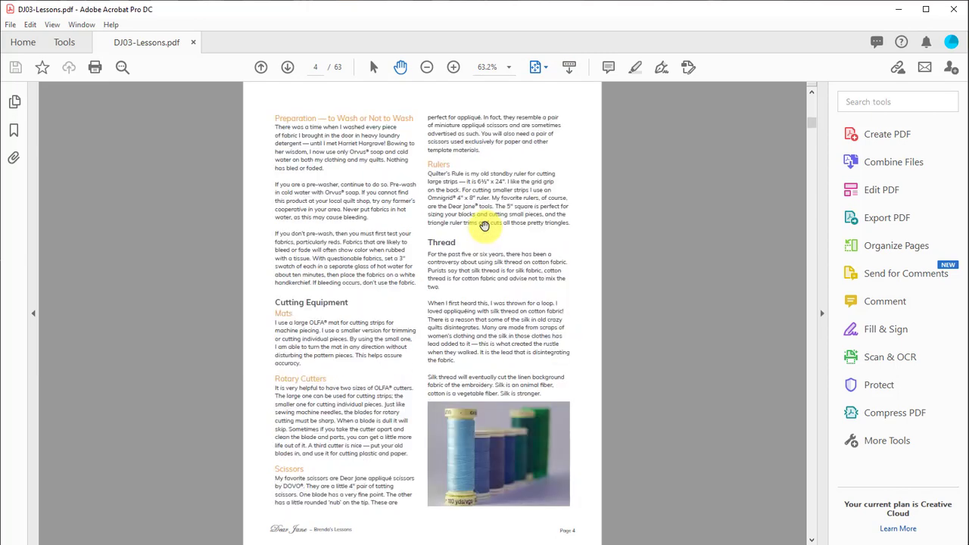
scroll(484, 225, "down", 1)
scroll(484, 226, "down", 1)
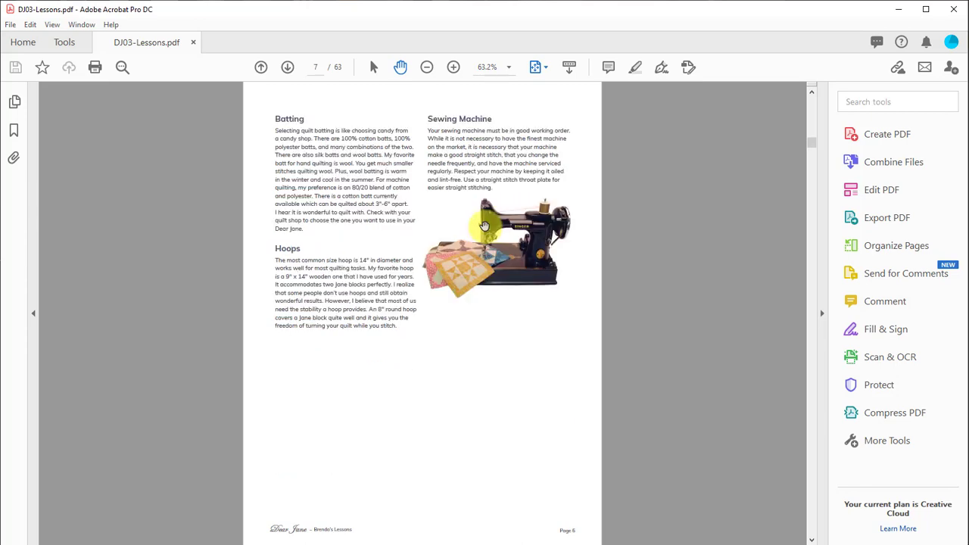
scroll(484, 226, "down", 1)
scroll(484, 226, "down", 1)
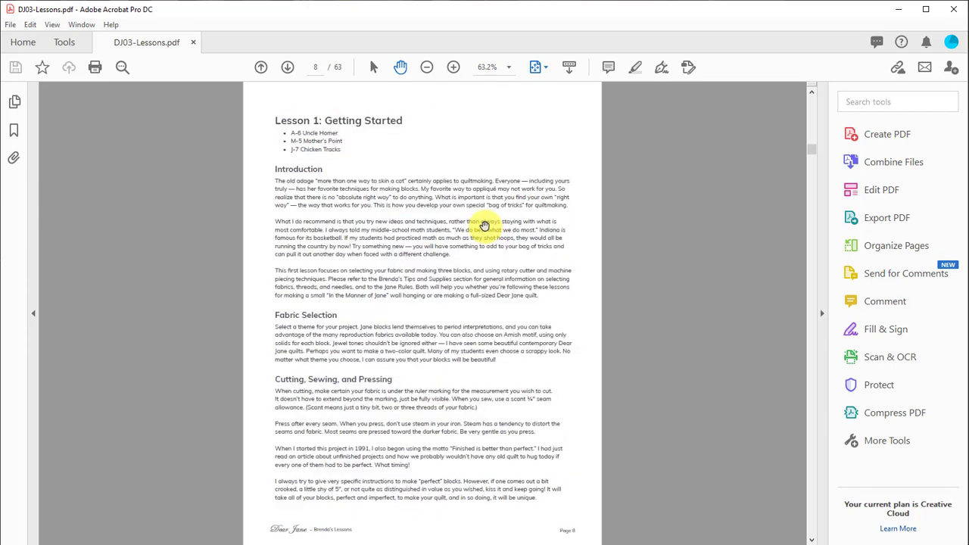
scroll(484, 226, "down", 1)
scroll(484, 226, "down", 1)
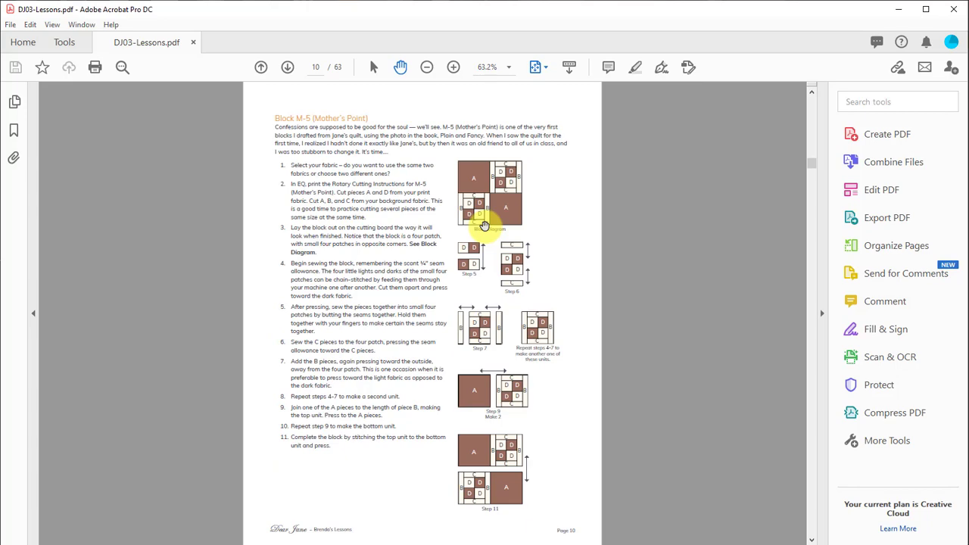
scroll(485, 225, "down", 2)
scroll(484, 225, "down", 3)
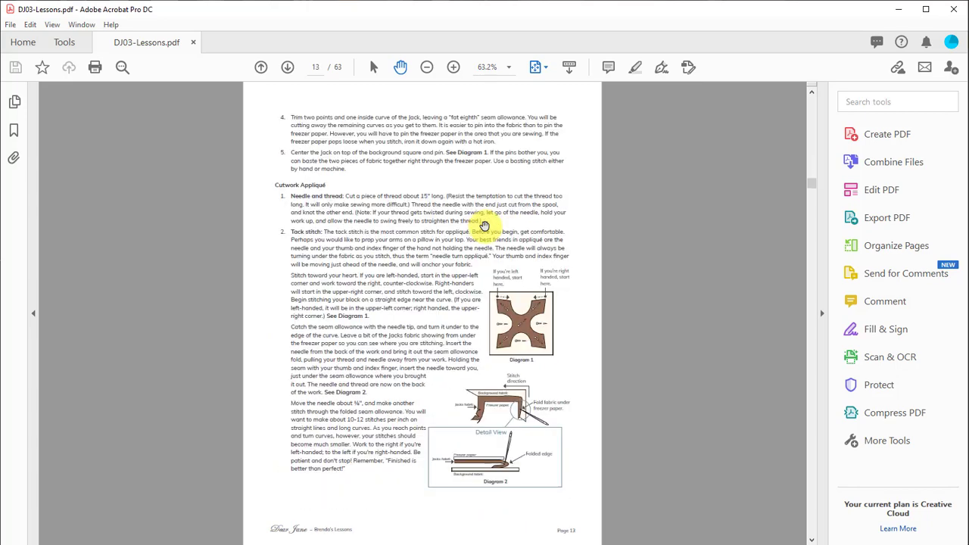
scroll(484, 225, "down", 3)
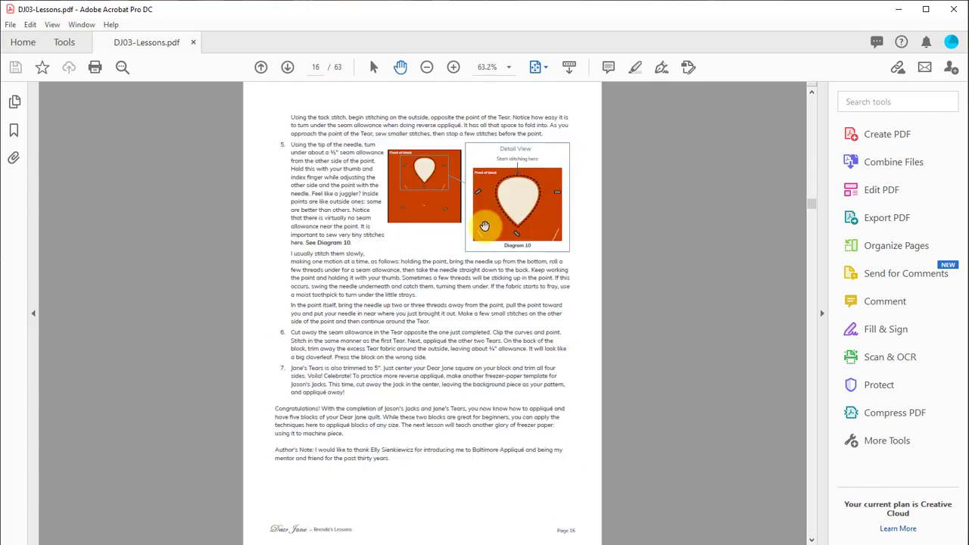
scroll(484, 226, "down", 3)
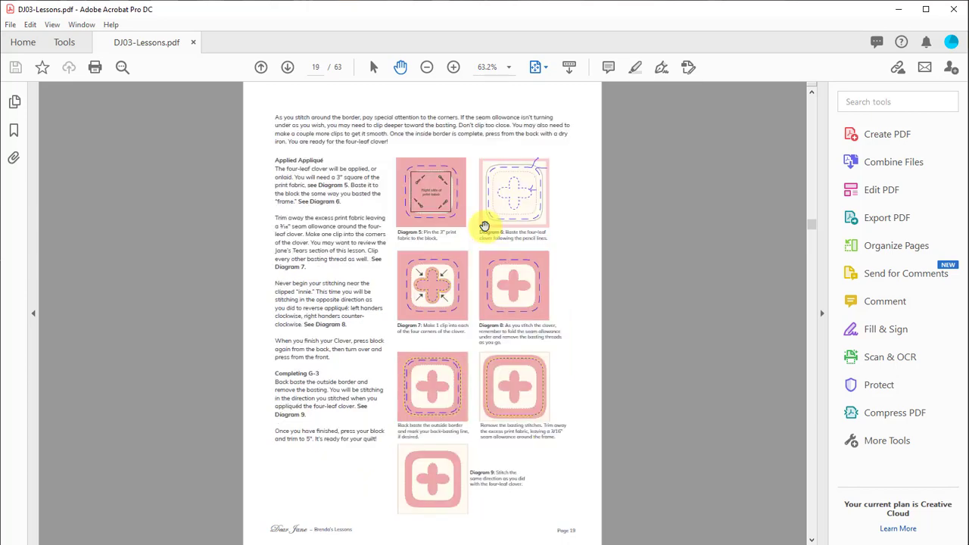
scroll(485, 226, "down", 2)
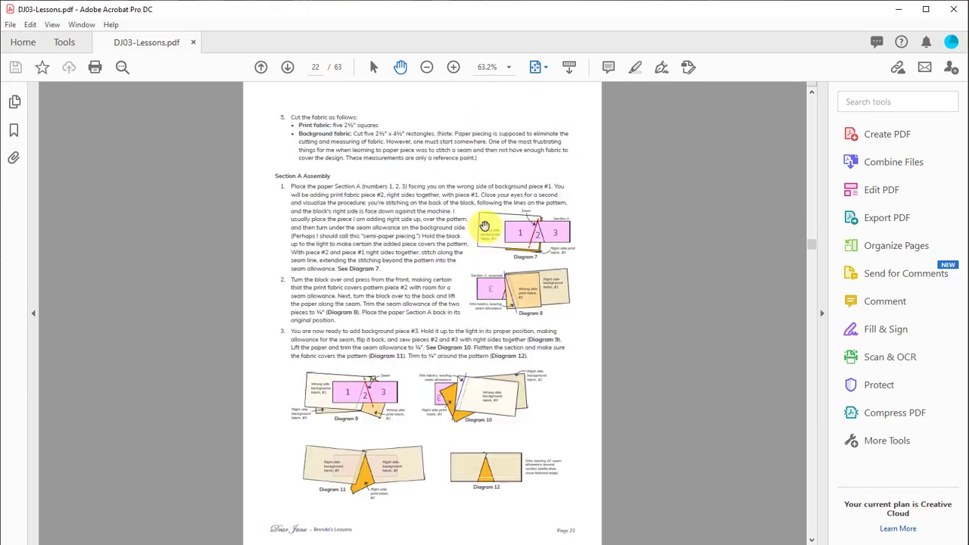
scroll(484, 226, "down", 3)
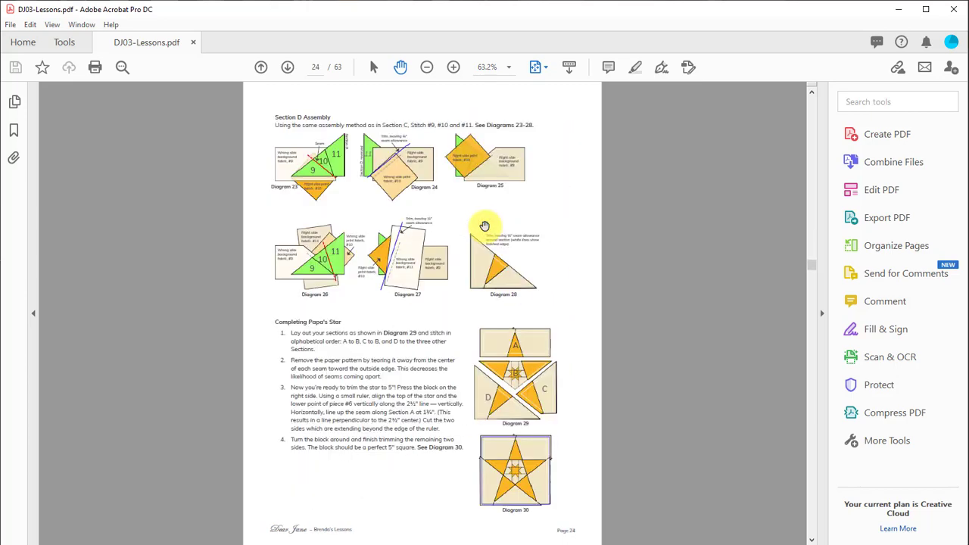
scroll(484, 226, "down", 3)
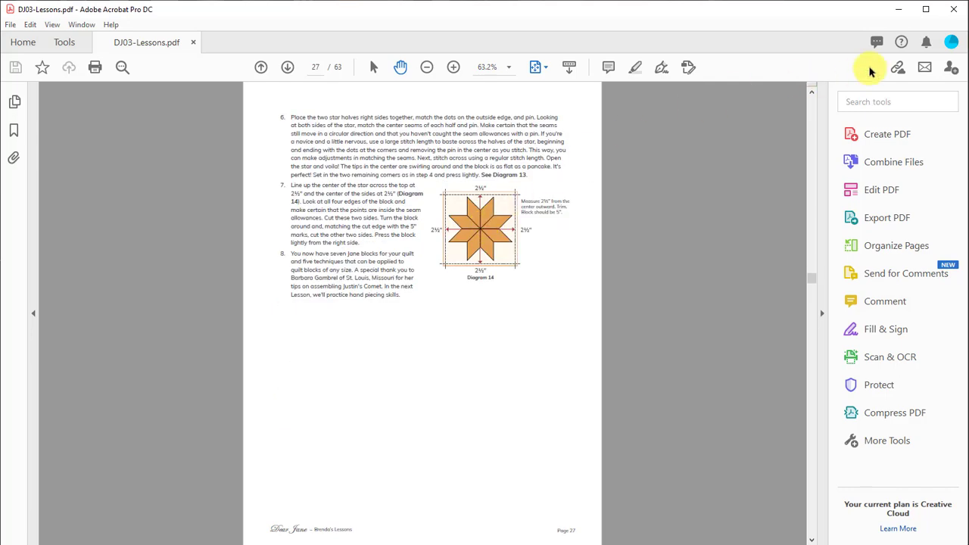
Visit Lesson 6's fabric, arrangement, assembly and squaring bookmarks, then close the Lessons PDF
left_click(15, 130)
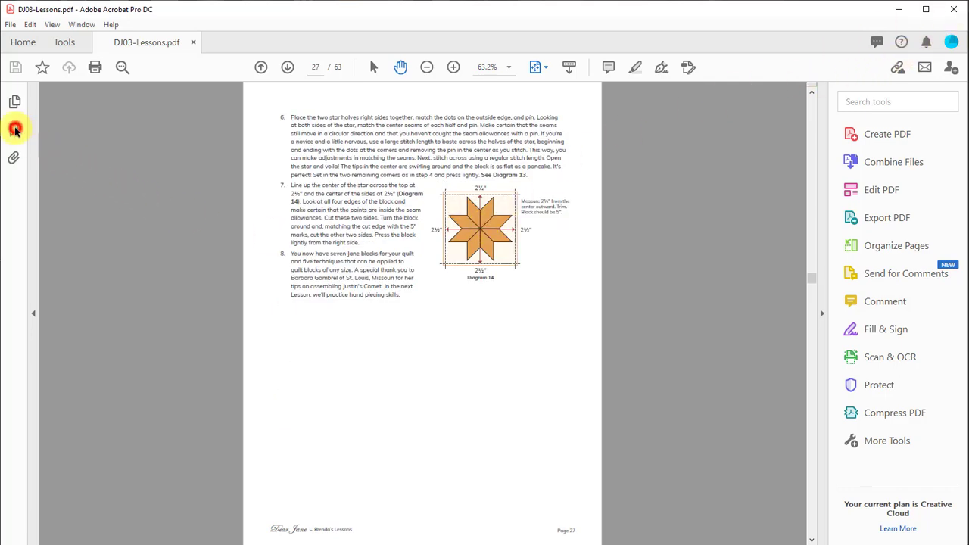
left_click_drag(260, 184, 274, 305)
left_click(134, 389)
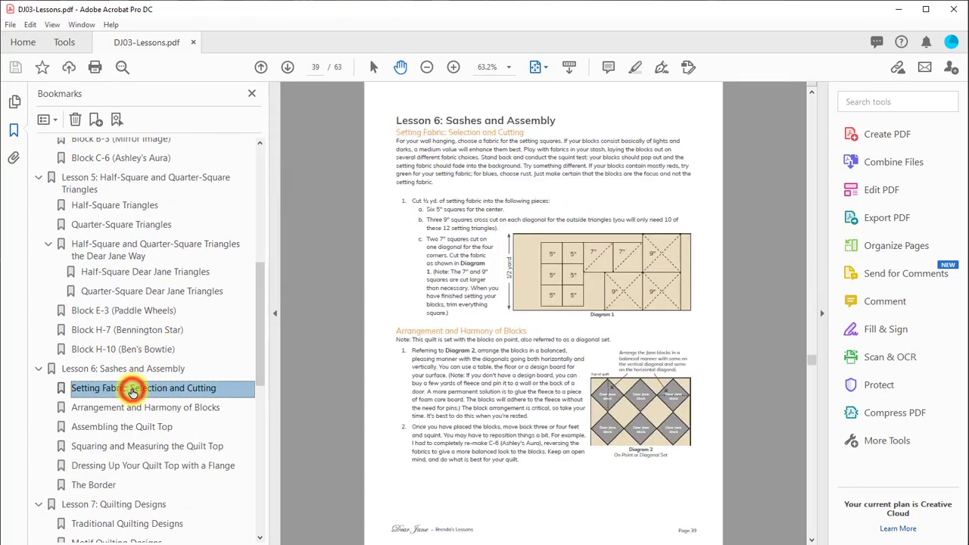
left_click(129, 409)
left_click(125, 426)
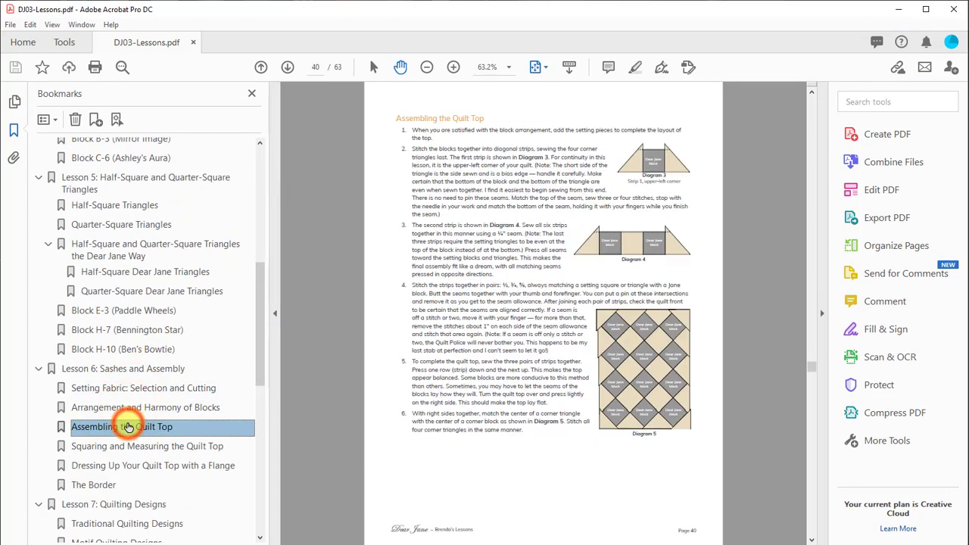
left_click(133, 446)
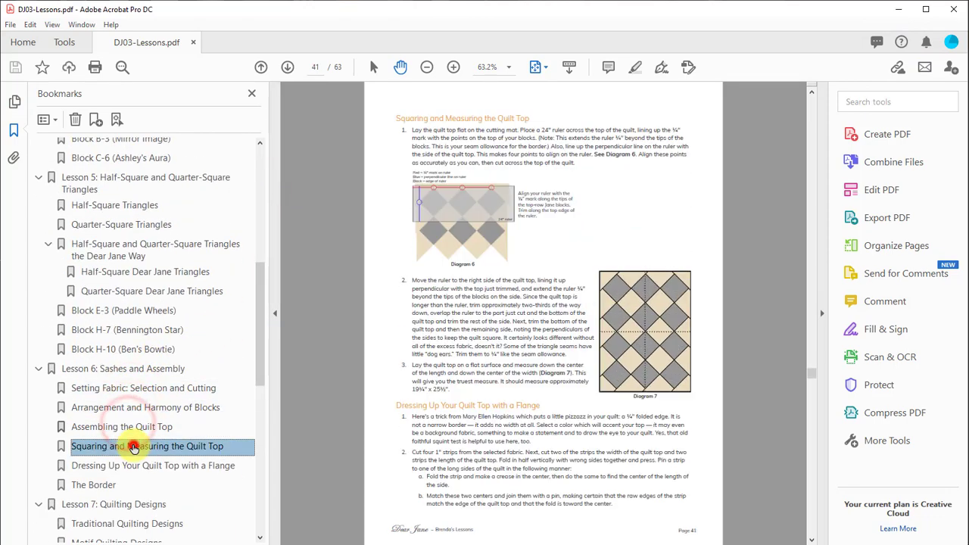
left_click(953, 11)
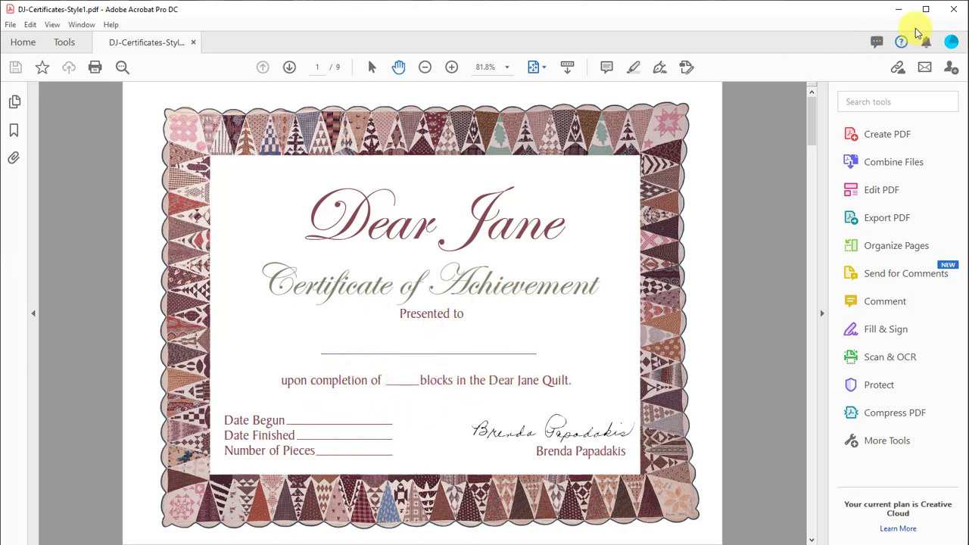
Close the certificate, then open and close DJ-QuiltLabel-Style1.pdf
left_click(952, 10)
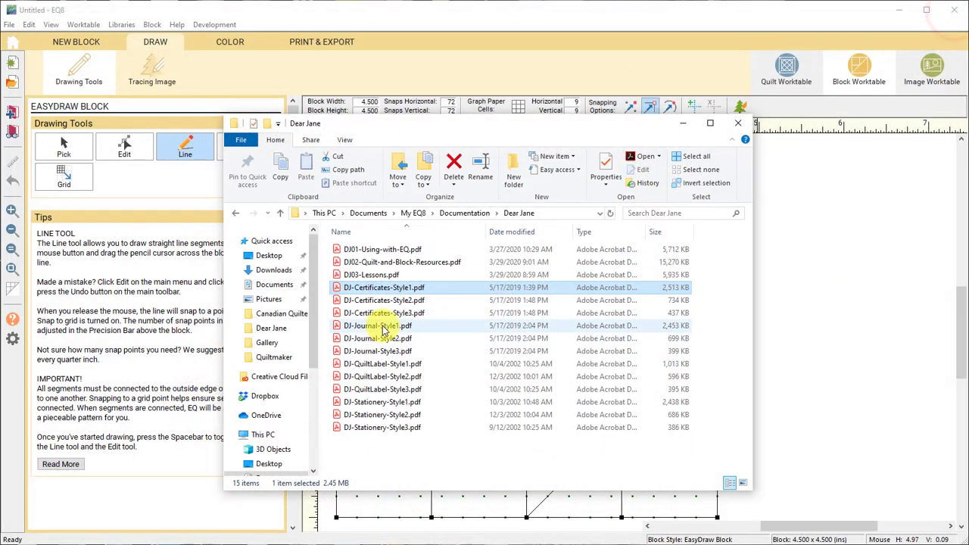
double_click(383, 365)
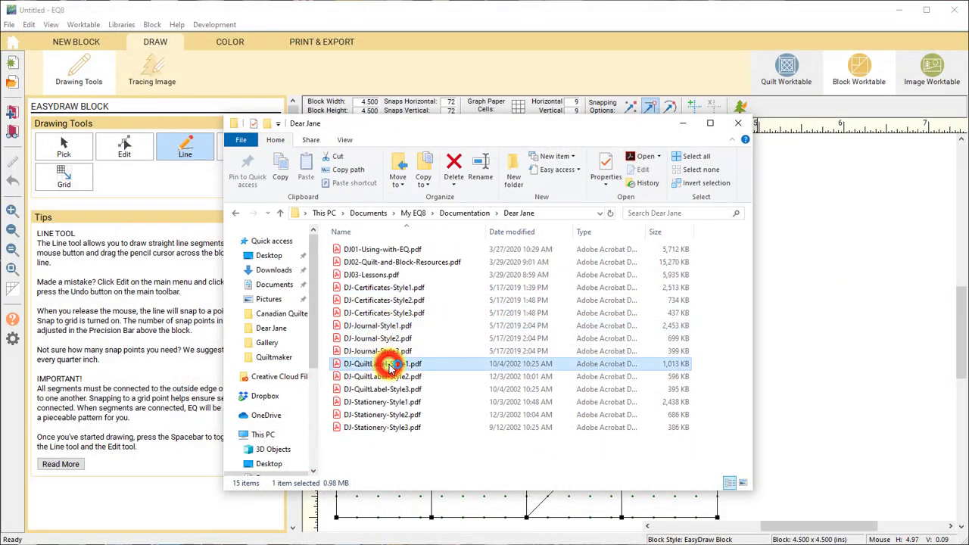
left_click(954, 11)
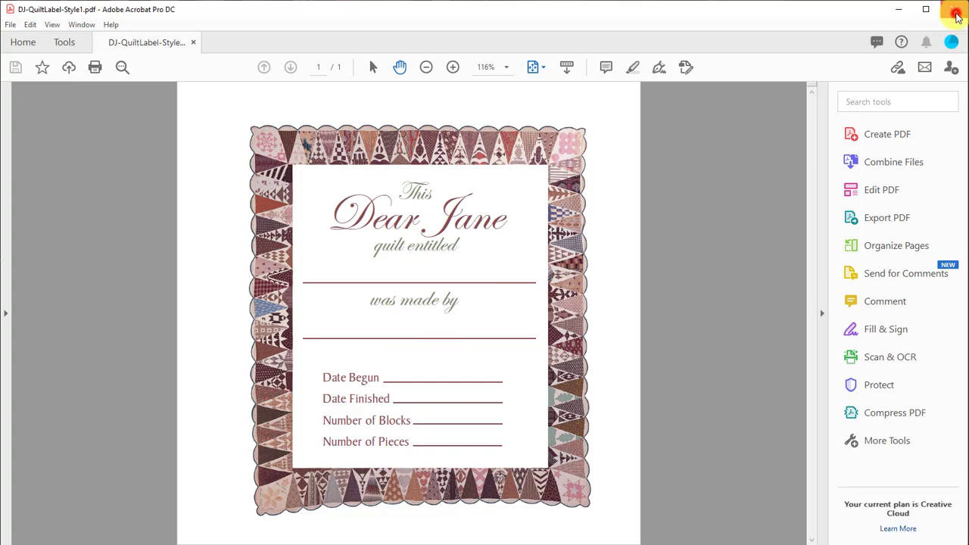
View DJ-Stationery-Style1.pdf at Fit One Full Page, then close it
left_click(369, 404)
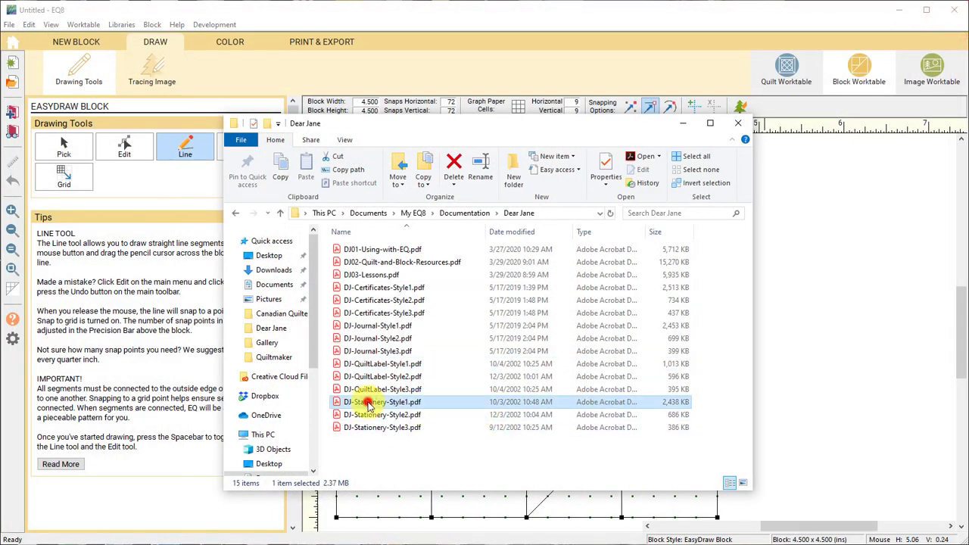
double_click(369, 404)
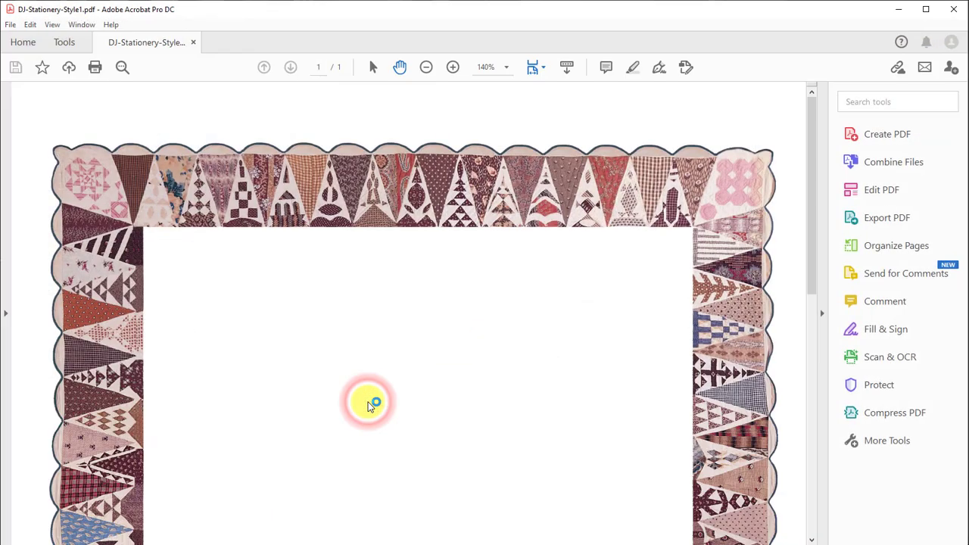
left_click(540, 76)
left_click(541, 101)
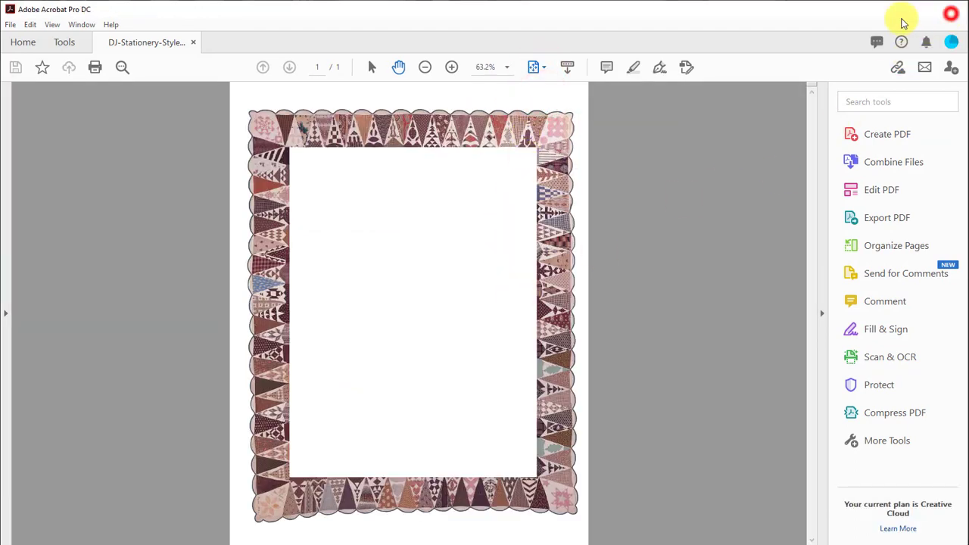
left_click(954, 9)
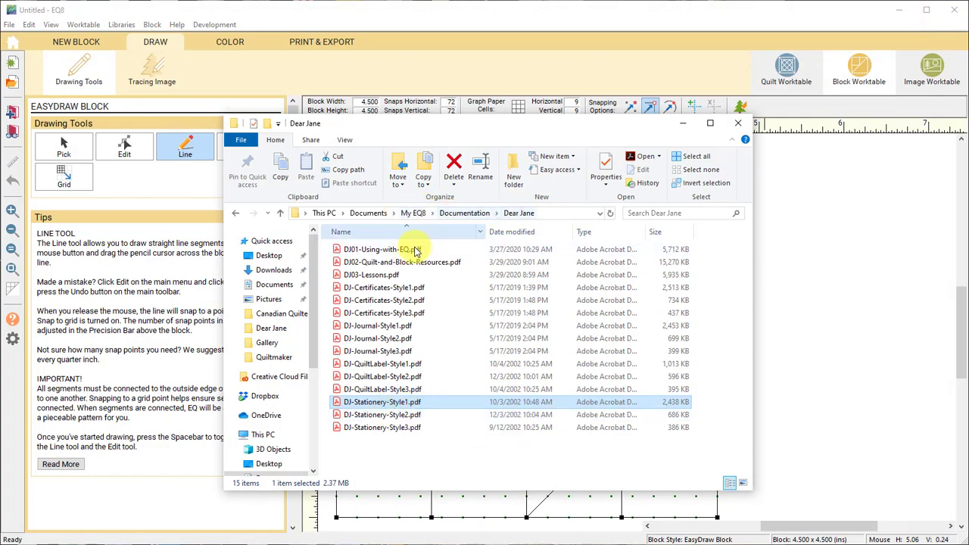
Select DJ01-Using-with-EQ.pdf in the Dear Jane documentation folder
left_click(362, 250)
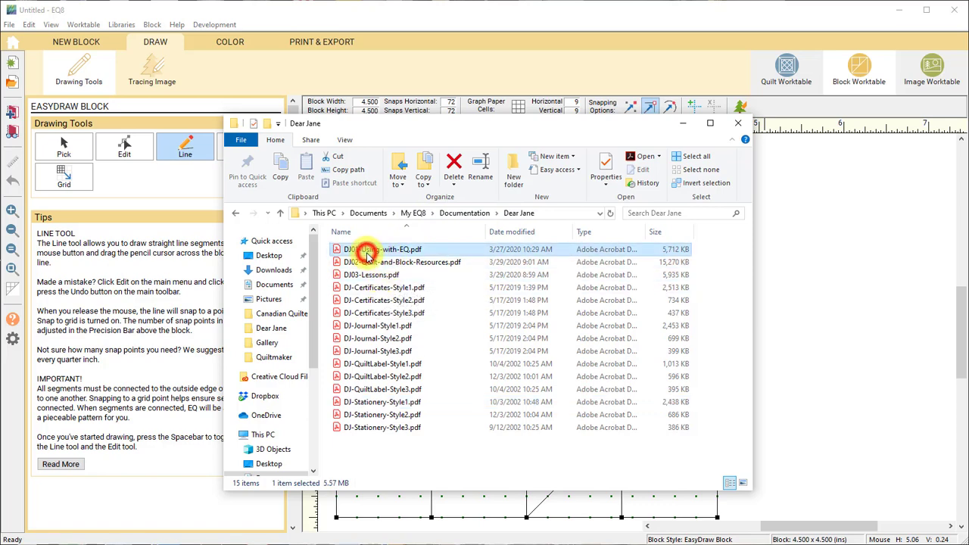